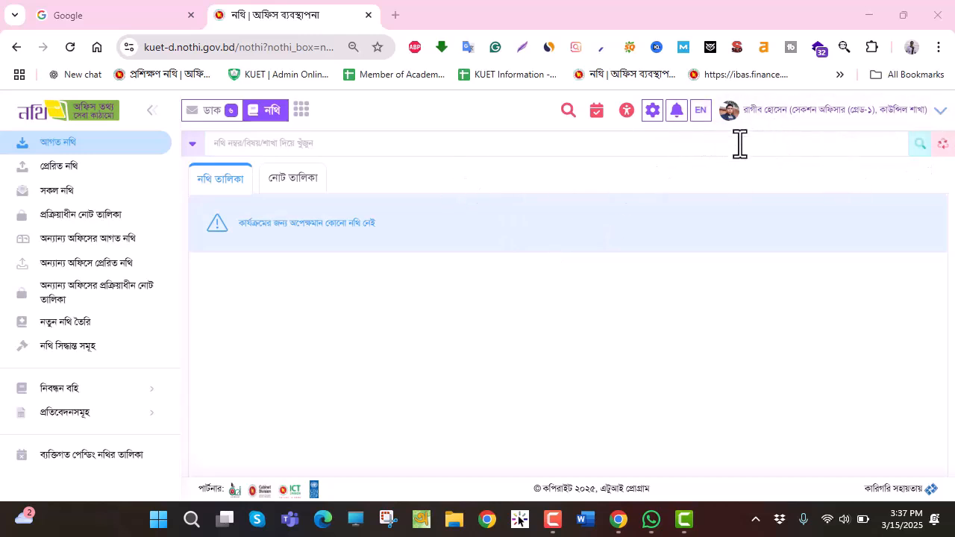
Step: Open the draft letter (খসড়া পত্র) module from the other modules list
{"action": "left_click", "coordinate": [302, 114]}
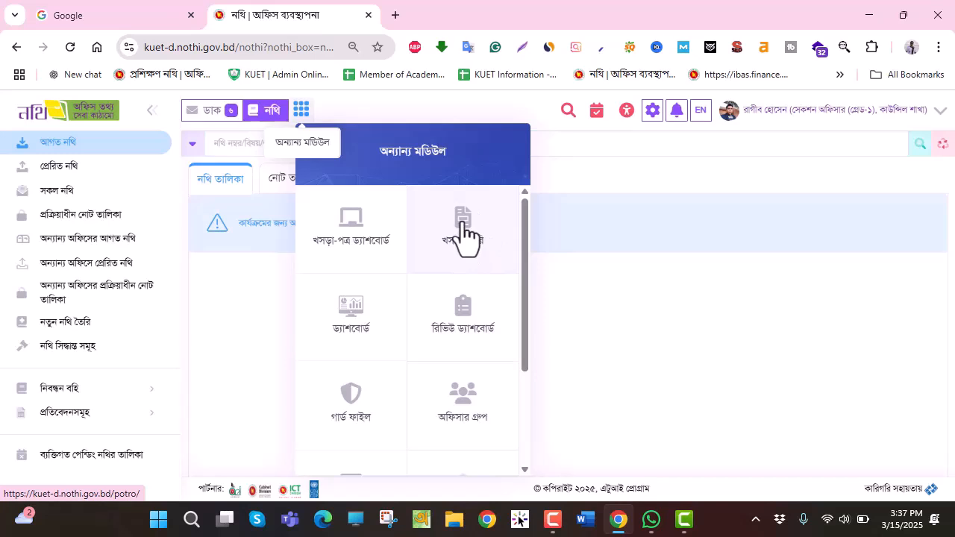
{"action": "left_click", "coordinate": [464, 234]}
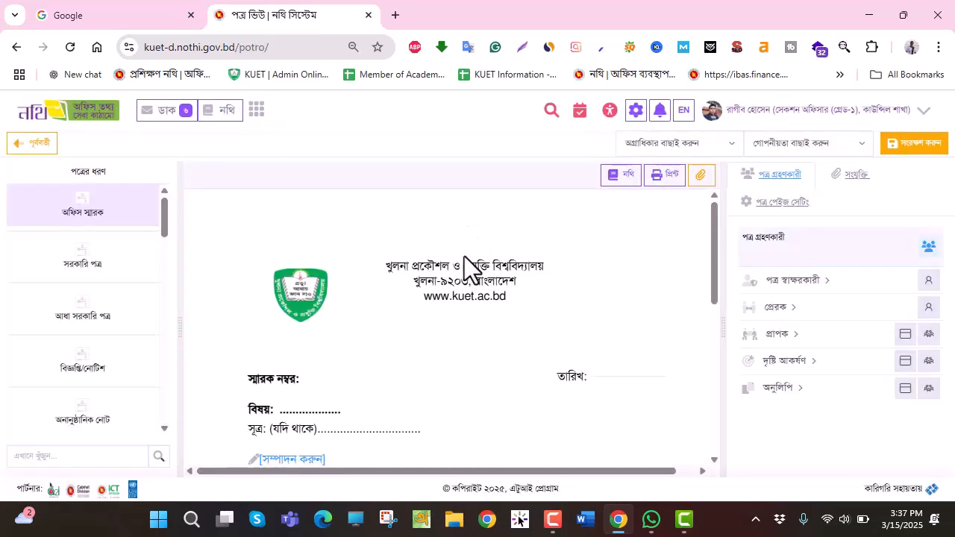
Step: Examine the office memo (অফিস স্মারক) template, including its letterhead, memo number, date, subject, reference and body placeholders
{"action": "scroll", "coordinate": [485, 294], "scroll_direction": "down", "scroll_amount": 2}
{"action": "scroll", "coordinate": [477, 288], "scroll_direction": "up", "scroll_amount": 2}
{"action": "scroll", "coordinate": [429, 326], "scroll_direction": "down", "scroll_amount": 2}
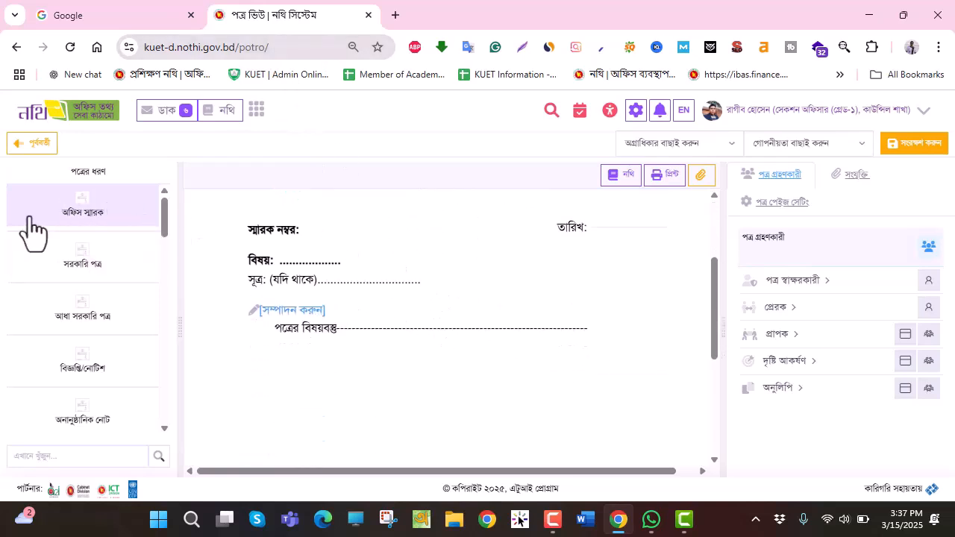
{"action": "scroll", "coordinate": [357, 343], "scroll_direction": "up", "scroll_amount": 2}
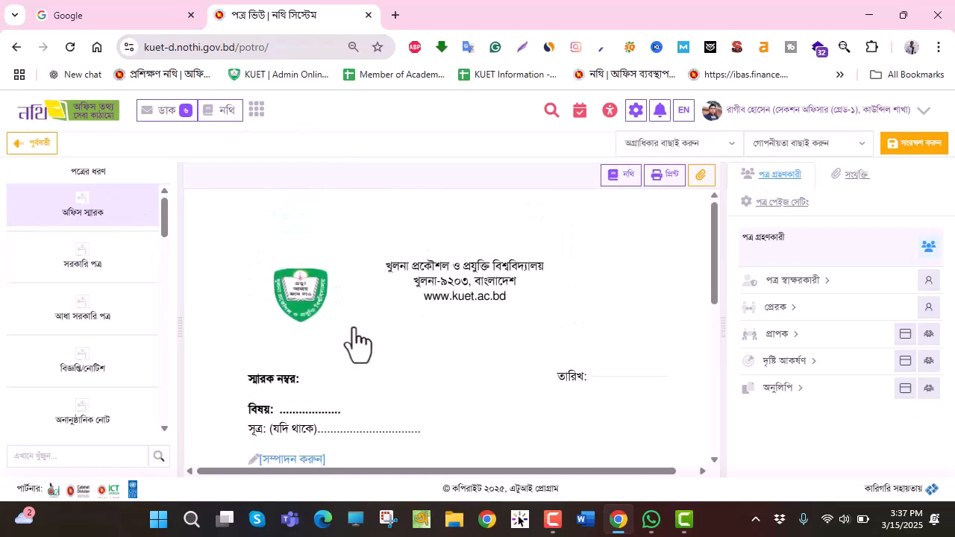
{"action": "scroll", "coordinate": [357, 343], "scroll_direction": "down", "scroll_amount": 1}
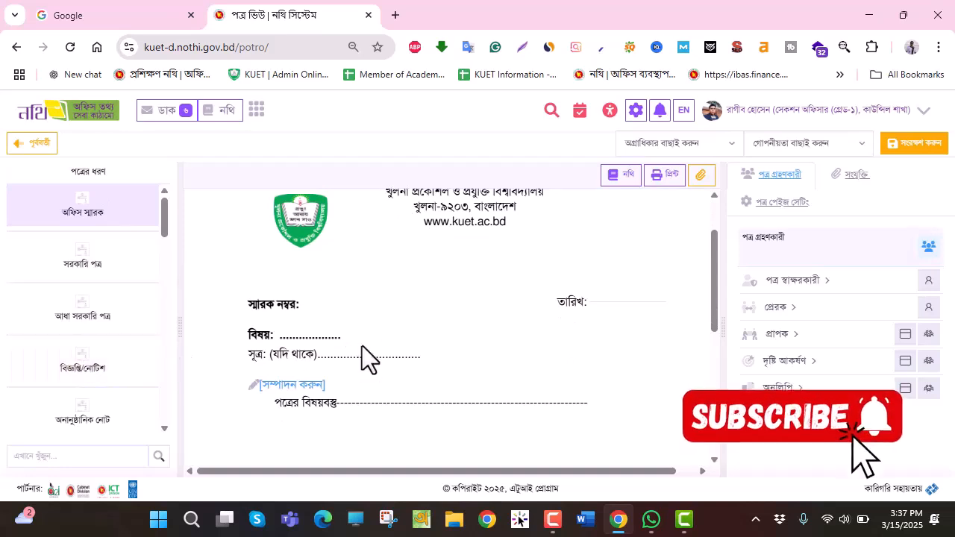
{"action": "scroll", "coordinate": [369, 360], "scroll_direction": "down", "scroll_amount": 2}
{"action": "scroll", "coordinate": [369, 359], "scroll_direction": "up", "scroll_amount": 3}
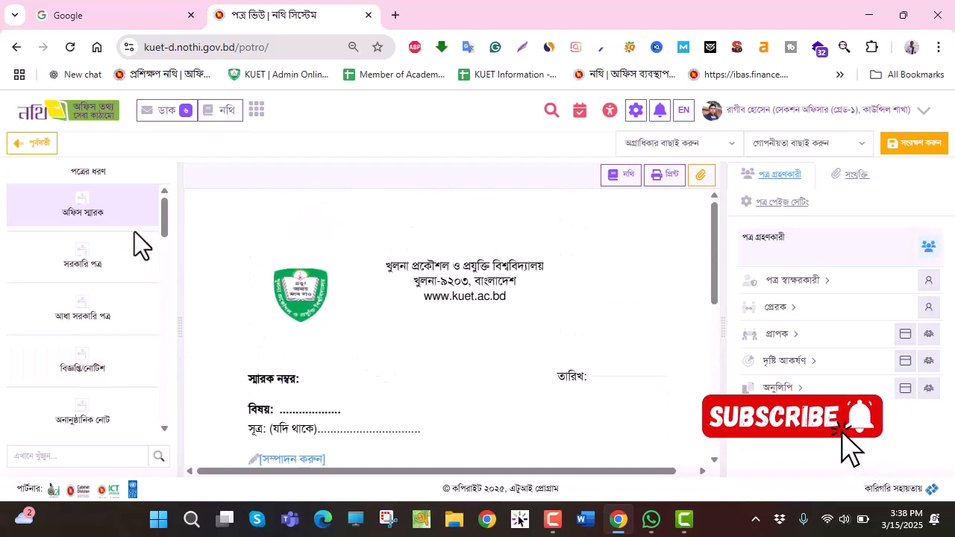
{"action": "scroll", "coordinate": [325, 290], "scroll_direction": "down", "scroll_amount": 2}
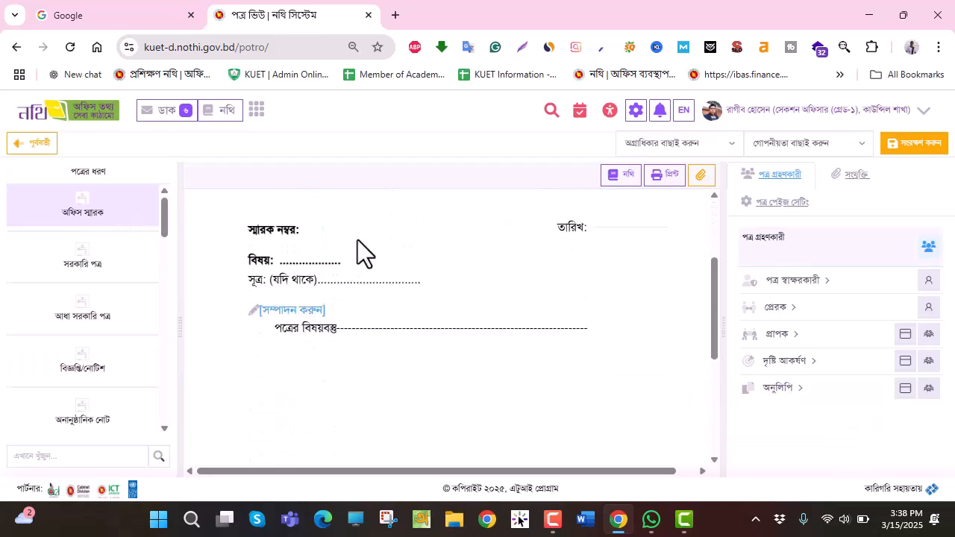
Step: Open the letter body for editing and insert, by voice dictation, the Bengali request for a roller for two days for the annual sports competition
{"action": "left_click", "coordinate": [286, 314]}
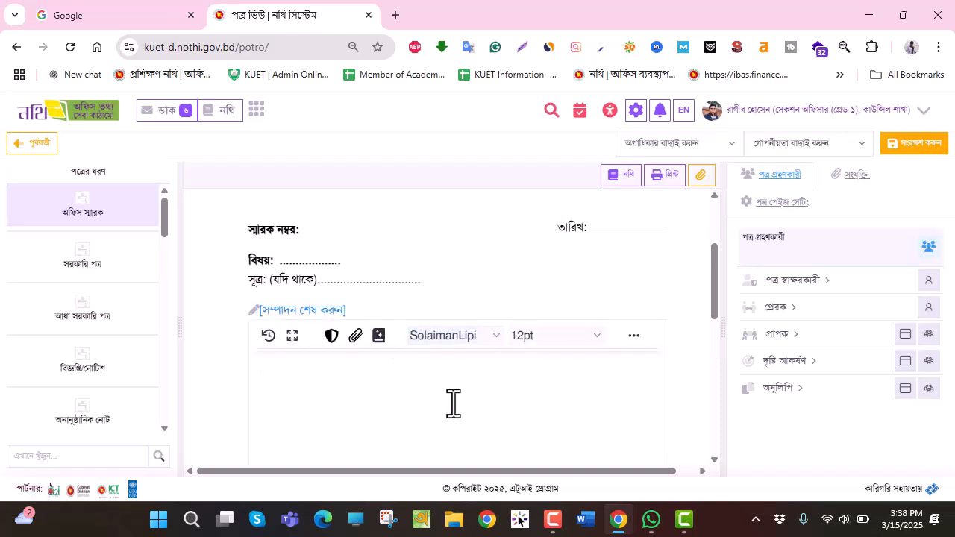
{"action": "scroll", "coordinate": [448, 403], "scroll_direction": "down", "scroll_amount": 1}
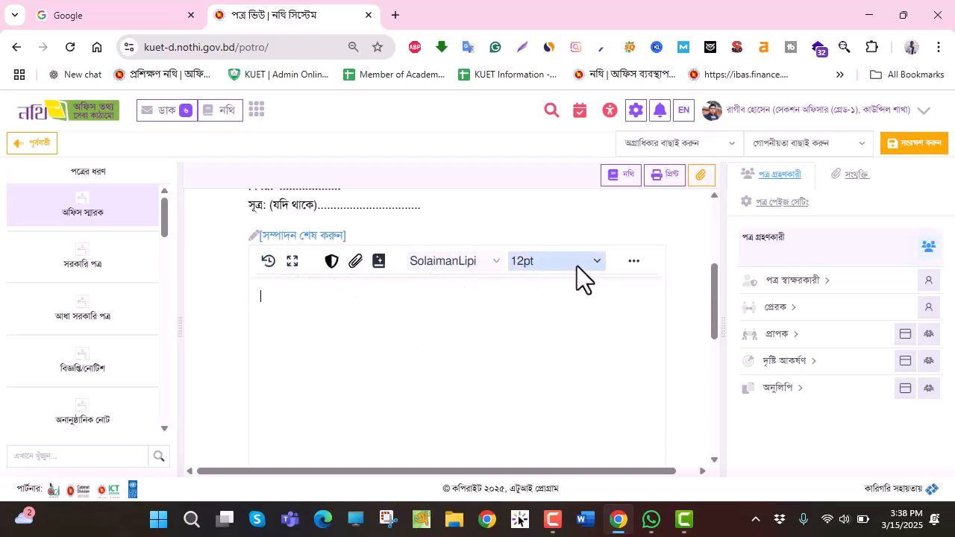
{"action": "left_click", "coordinate": [633, 264]}
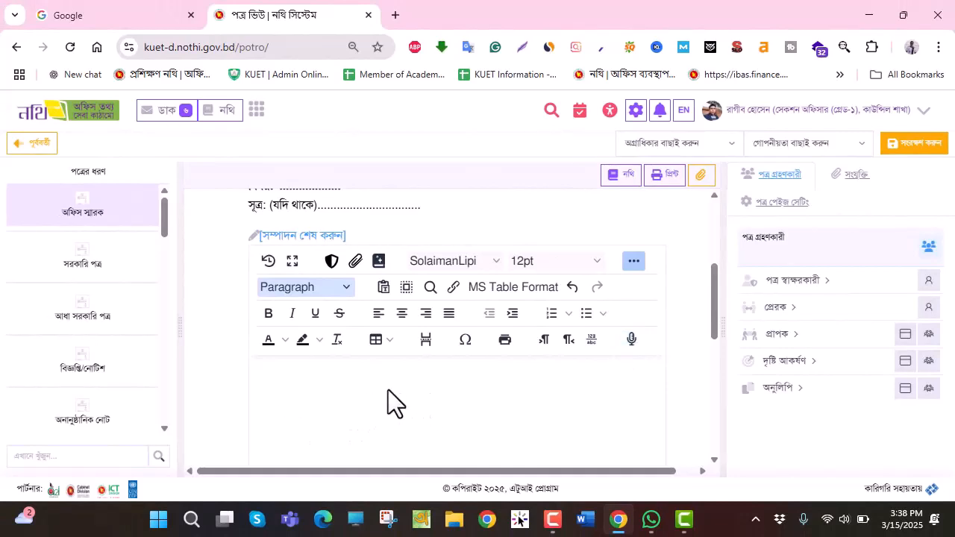
{"action": "left_click", "coordinate": [632, 341]}
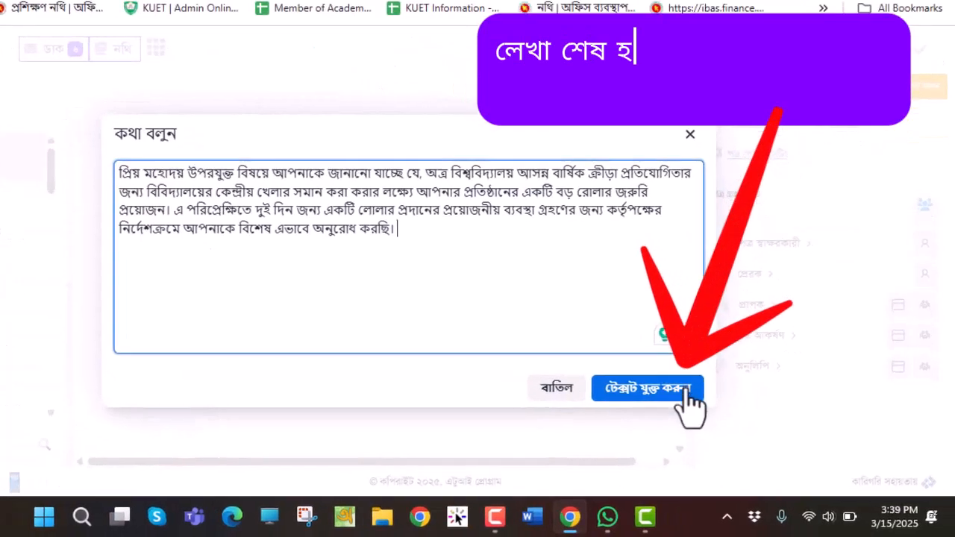
{"action": "left_click", "coordinate": [638, 395]}
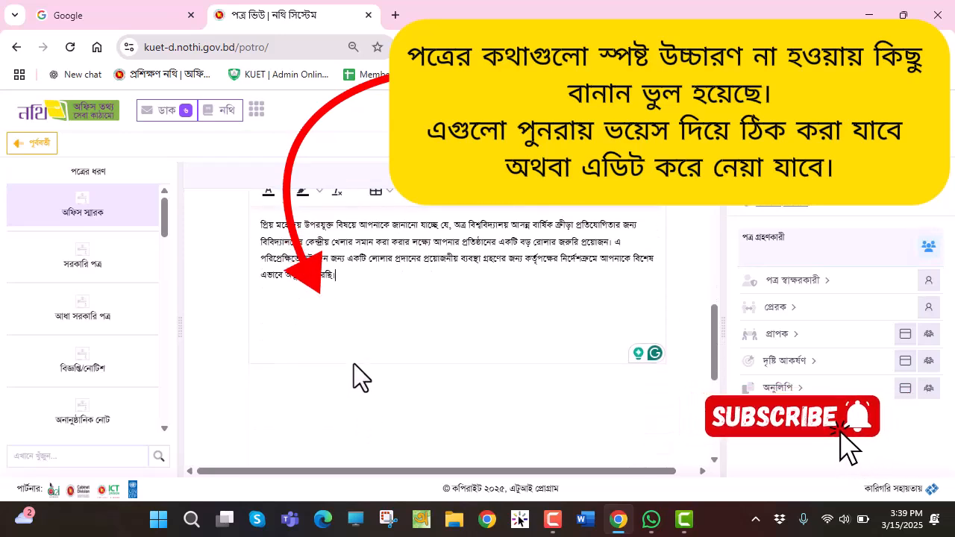
Step: Justify the letter text, add a comma after the salutation "প্রিয় মহোদয়" and start a new paragraph after it
{"action": "scroll", "coordinate": [353, 361], "scroll_direction": "down", "scroll_amount": 1}
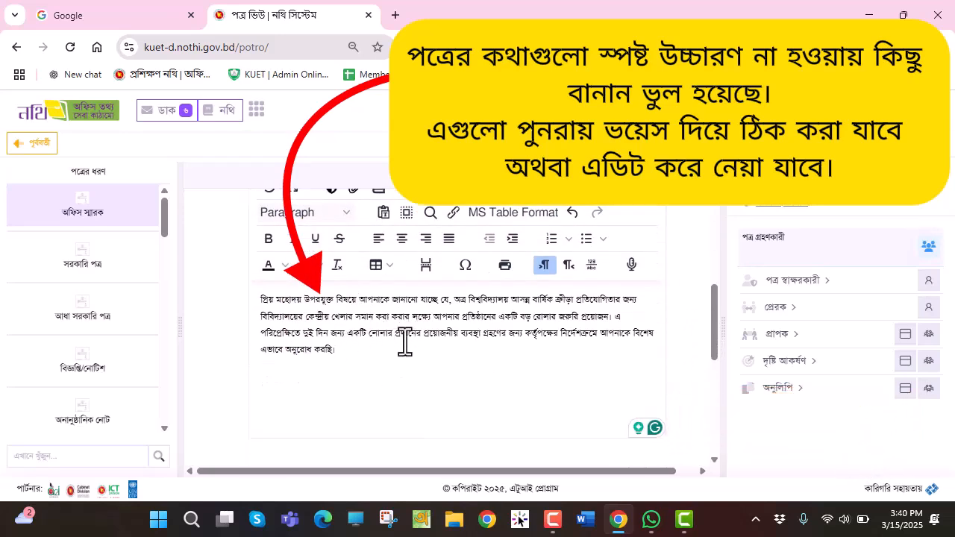
{"action": "scroll", "coordinate": [405, 341], "scroll_direction": "up", "scroll_amount": 1}
{"action": "scroll", "coordinate": [404, 342], "scroll_direction": "down", "scroll_amount": 1}
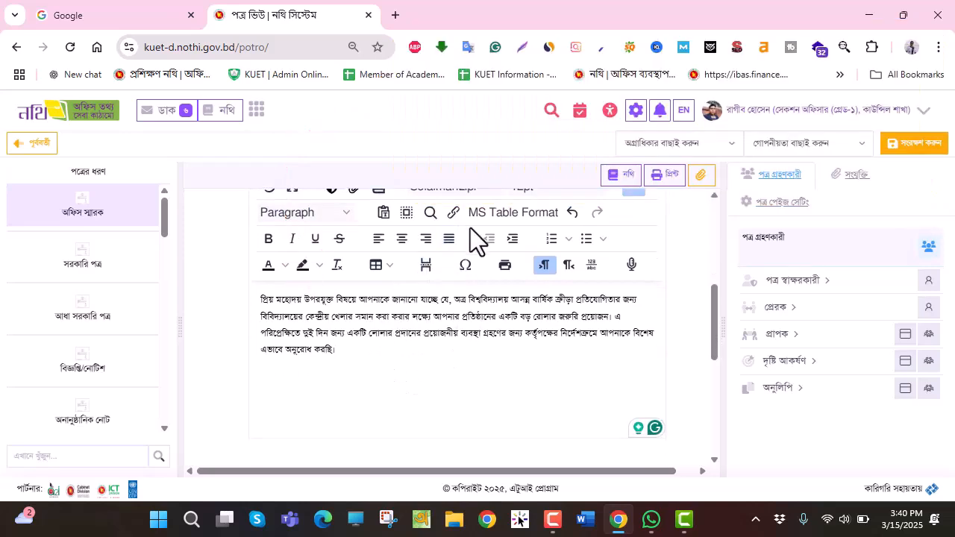
{"action": "left_click", "coordinate": [448, 238]}
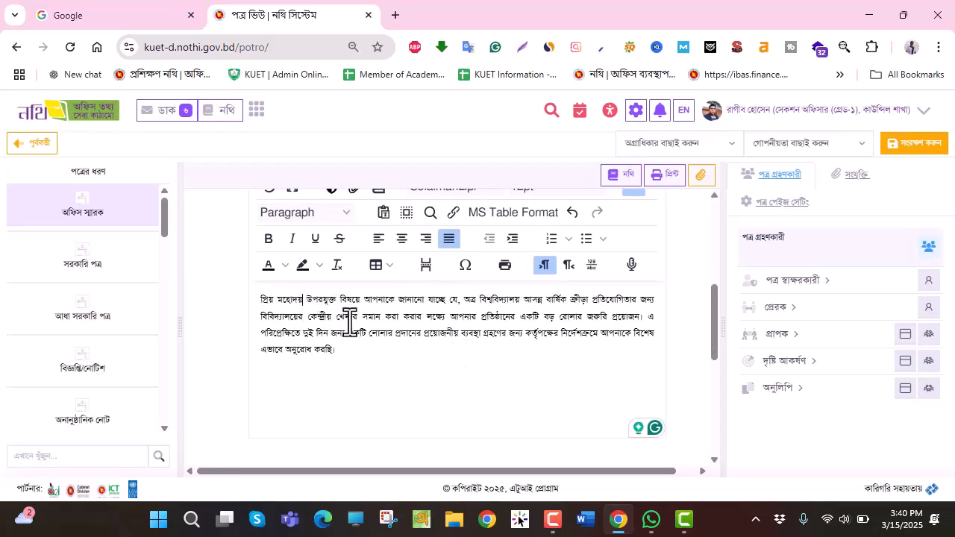
{"action": "type", "text": ","}
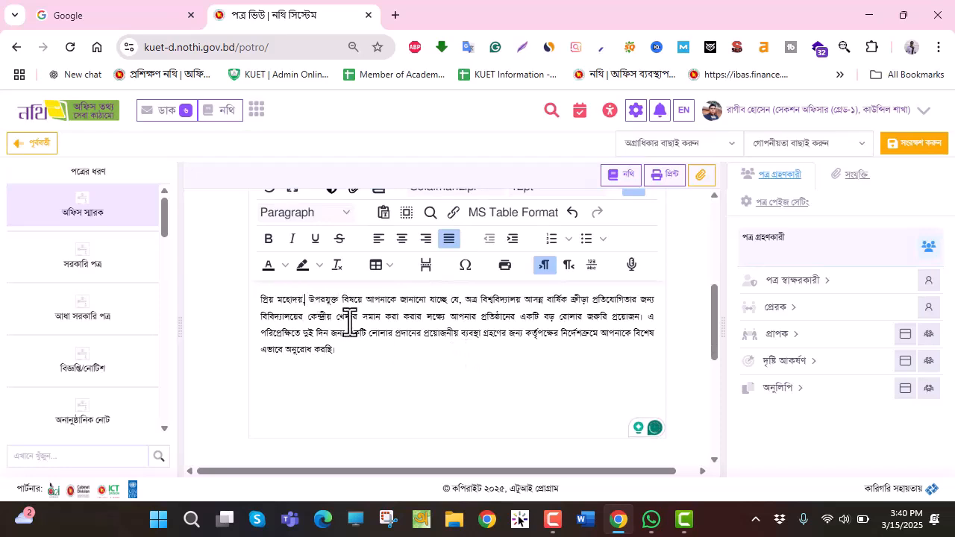
{"action": "key", "text": "Return"}
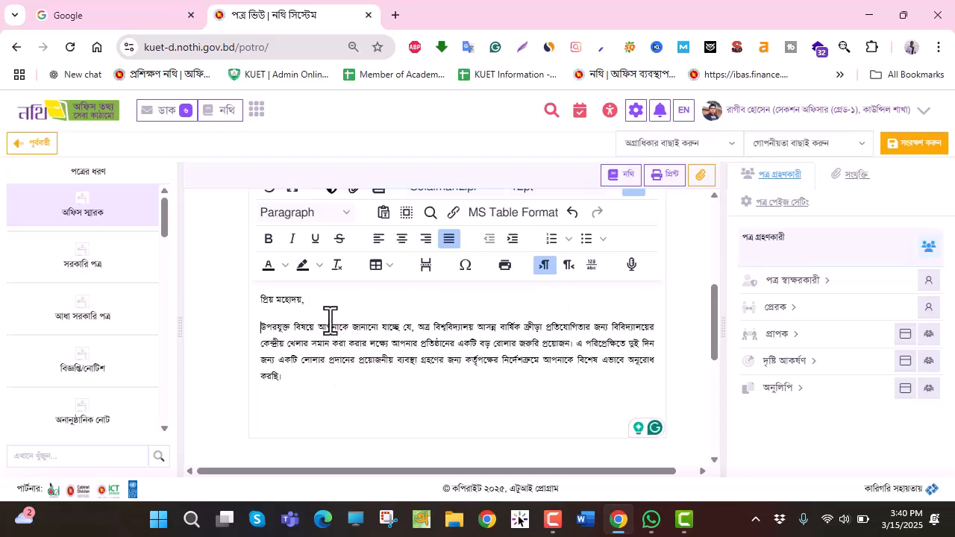
Step: Insert the phrase "রোলার প্রধান প্রসঙ্গে" at the end of the letter body by voice dictation
{"action": "scroll", "coordinate": [331, 328], "scroll_direction": "up", "scroll_amount": 1}
{"action": "scroll", "coordinate": [330, 328], "scroll_direction": "down", "scroll_amount": 1}
{"action": "scroll", "coordinate": [394, 440], "scroll_direction": "up", "scroll_amount": 3}
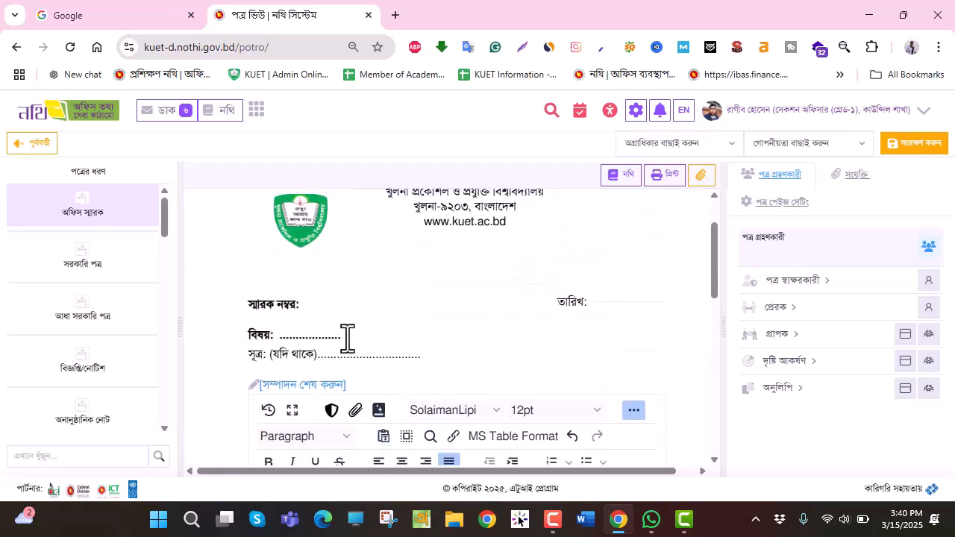
{"action": "scroll", "coordinate": [379, 349], "scroll_direction": "down", "scroll_amount": 4}
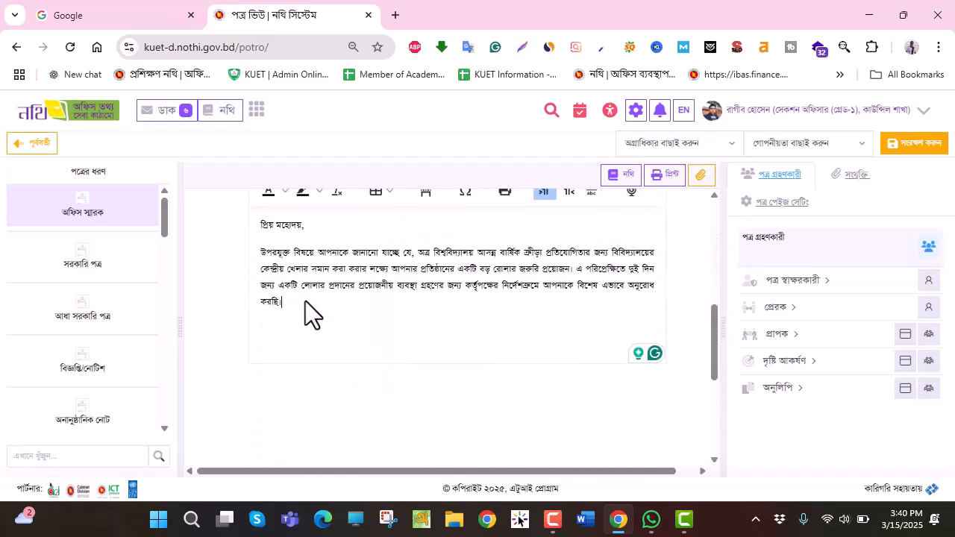
{"action": "scroll", "coordinate": [335, 324], "scroll_direction": "up", "scroll_amount": 4}
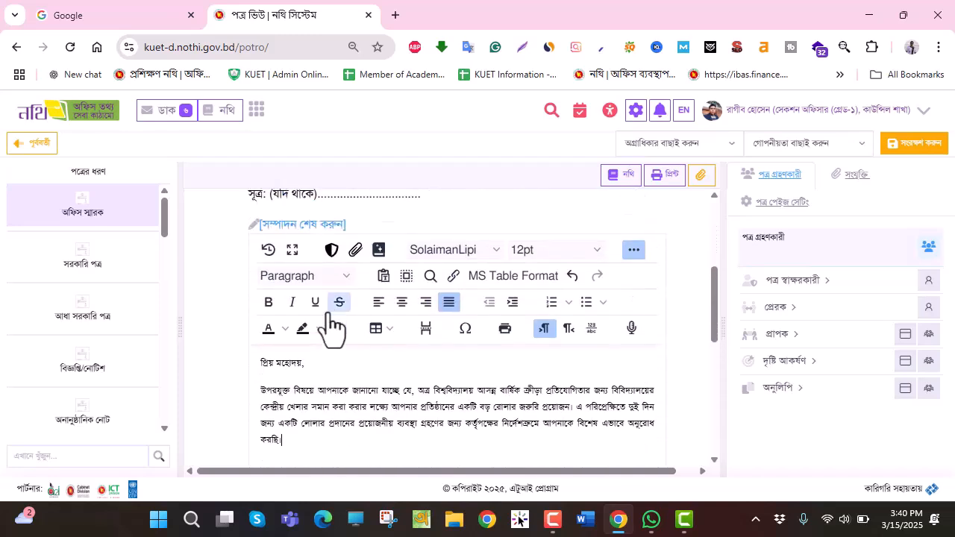
{"action": "scroll", "coordinate": [303, 441], "scroll_direction": "down", "scroll_amount": 4}
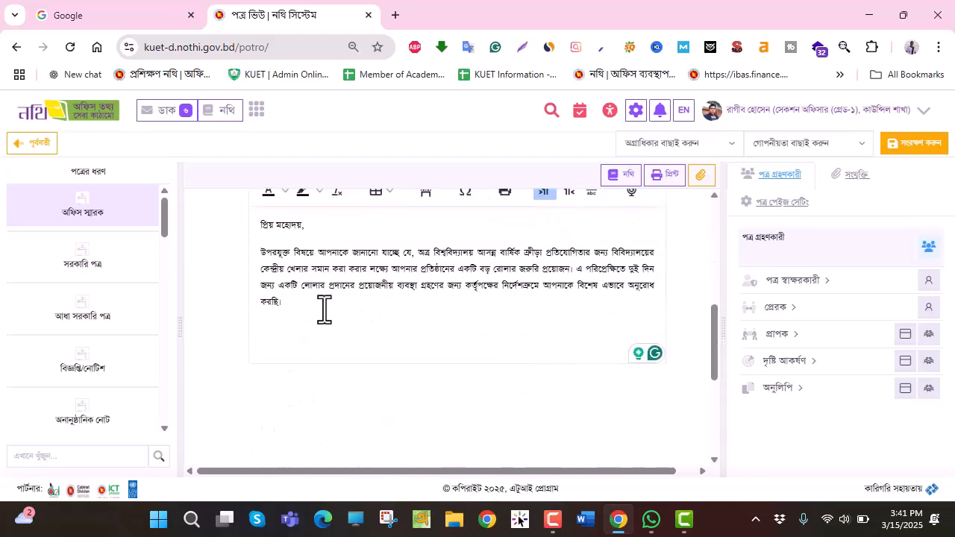
{"action": "scroll", "coordinate": [324, 307], "scroll_direction": "up", "scroll_amount": 2}
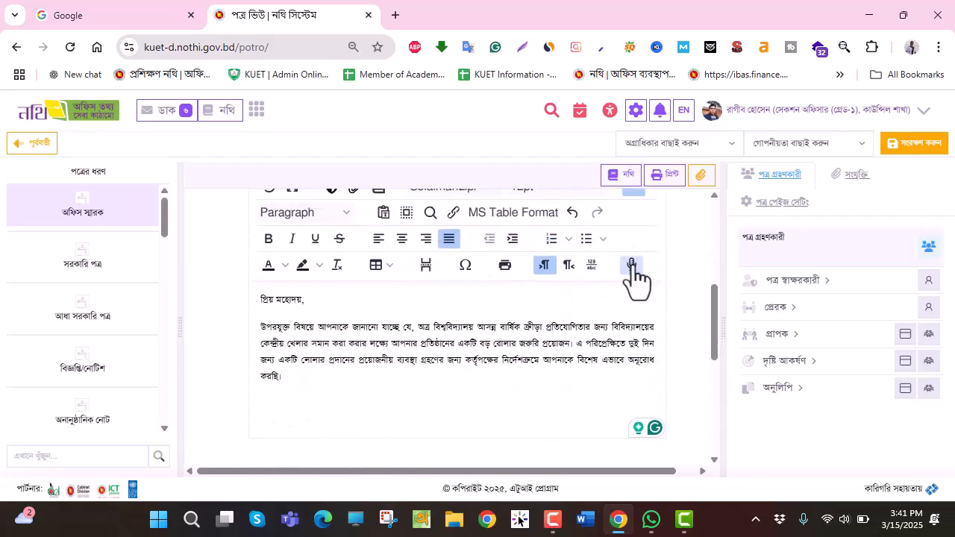
{"action": "left_click", "coordinate": [631, 266]}
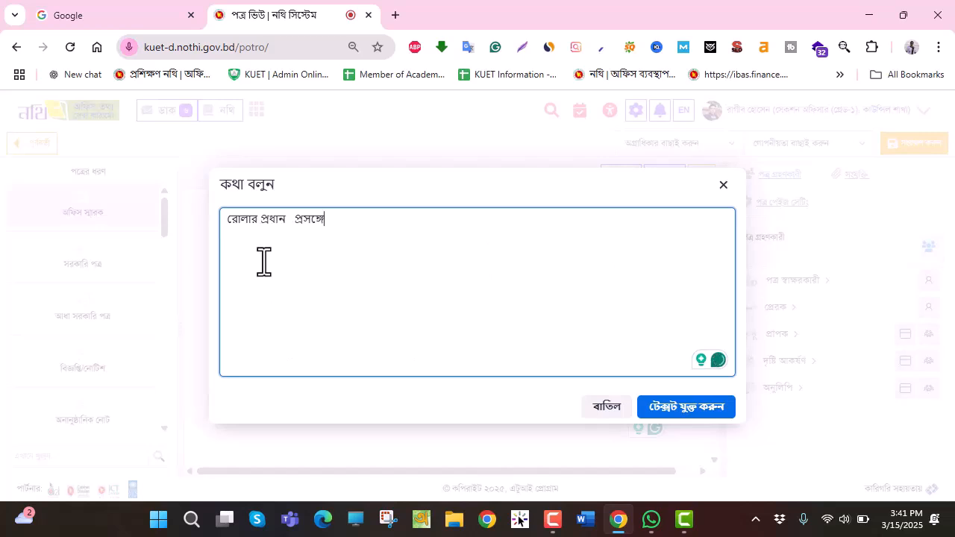
{"action": "left_click", "coordinate": [668, 411]}
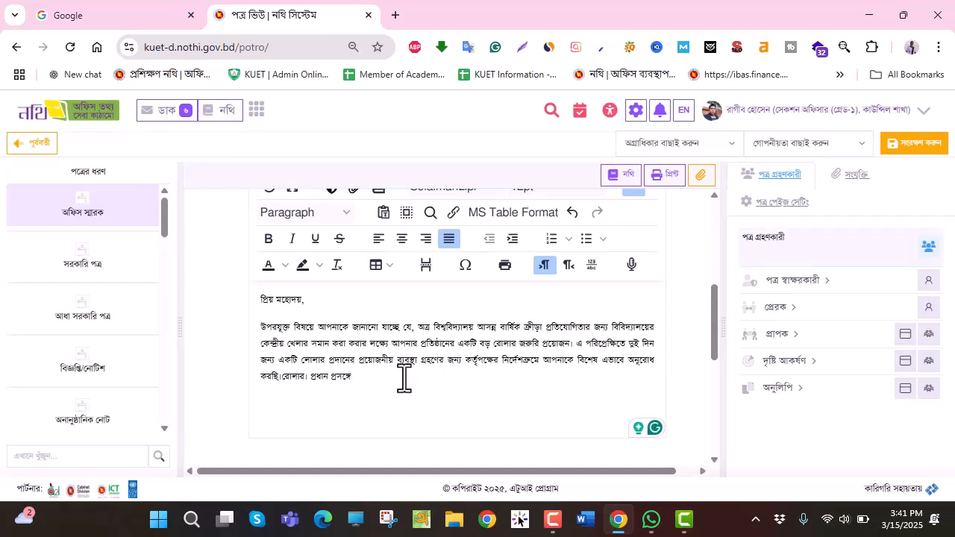
Step: Move the dictated phrase from the end of the body to the subject (বিষয়) line, replacing the dotted placeholder
{"action": "left_click_drag", "start_coordinate": [283, 377], "coordinate": [352, 377]}
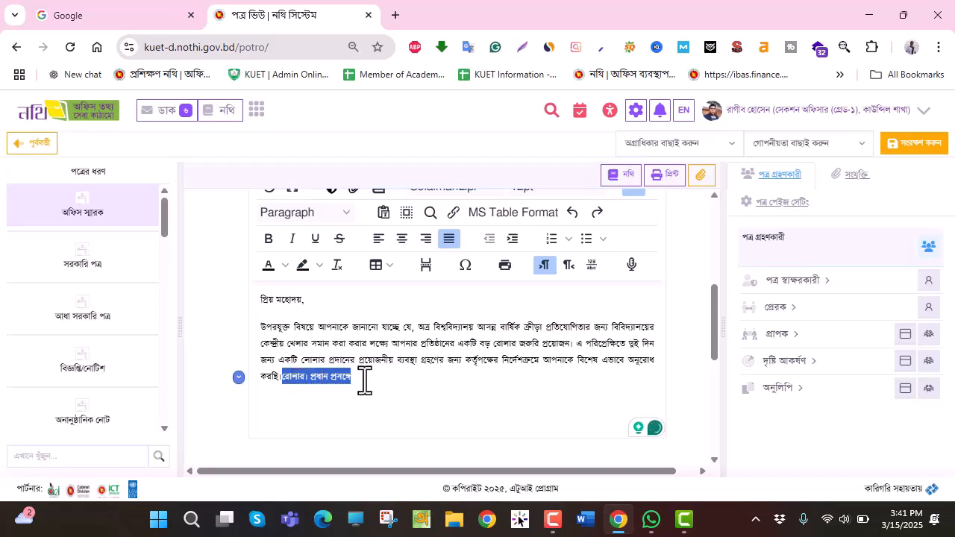
{"action": "key", "text": "BackSpace"}
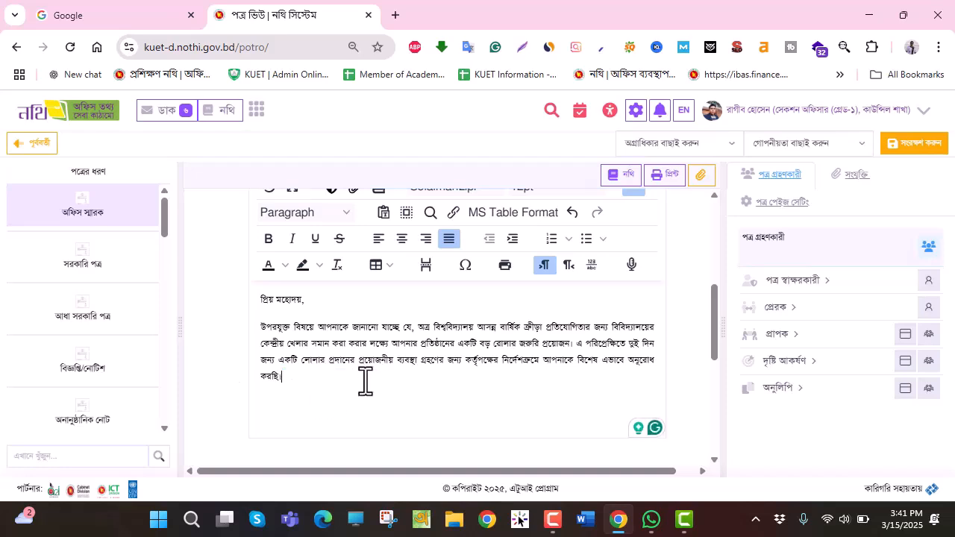
{"action": "scroll", "coordinate": [363, 381], "scroll_direction": "up", "scroll_amount": 3}
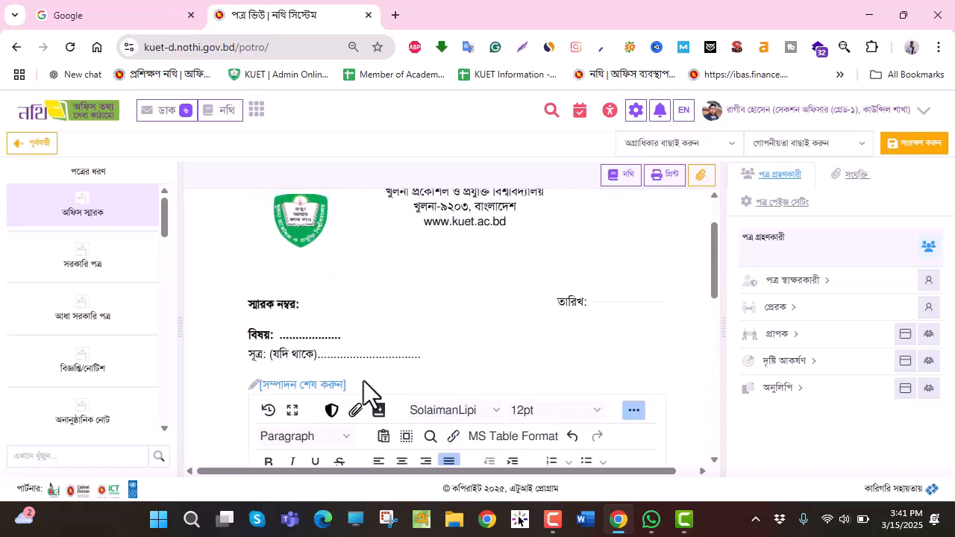
{"action": "left_click", "coordinate": [347, 337]}
{"action": "left_click_drag", "start_coordinate": [347, 335], "coordinate": [277, 337]}
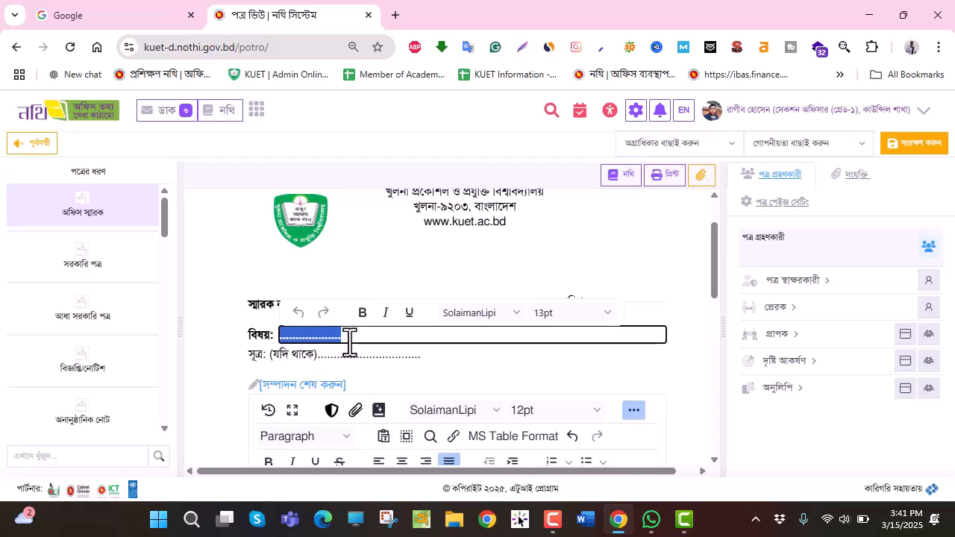
{"action": "key", "text": "BackSpace"}
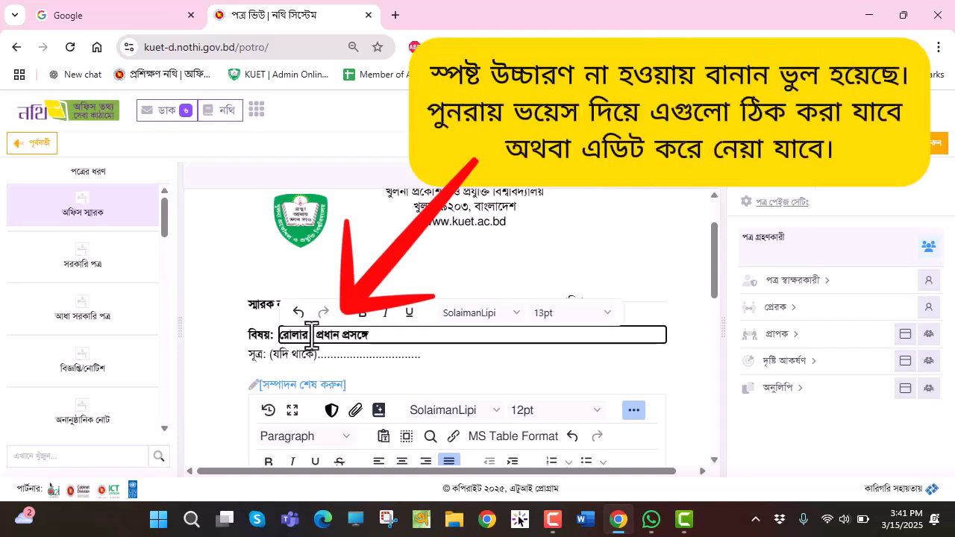
Step: Remove the stray "।" after "রোলার" in the subject so it reads "রোলার প্রধান প্রসঙ্গে"
{"action": "left_click_drag", "start_coordinate": [309, 334], "coordinate": [319, 340]}
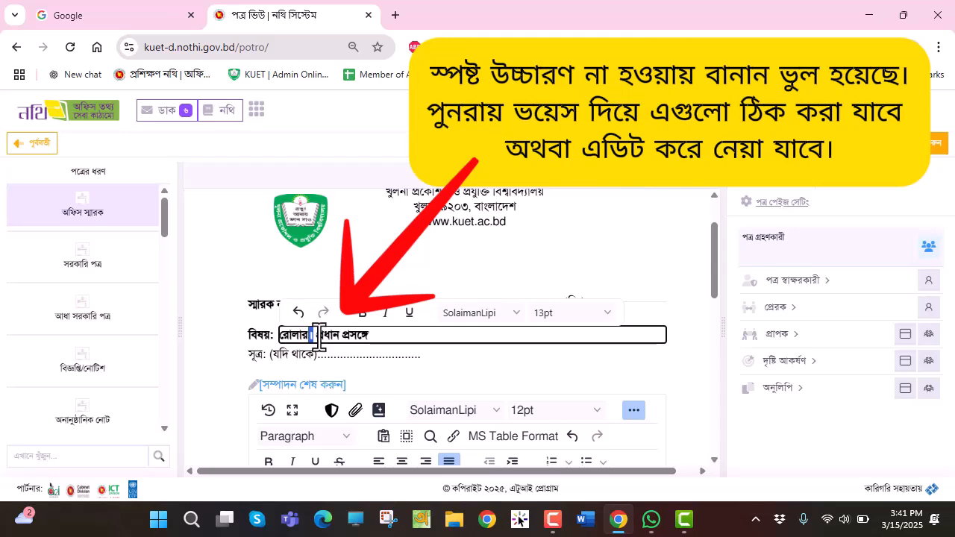
{"action": "key", "text": "BackSpace"}
{"action": "left_click", "coordinate": [398, 341]}
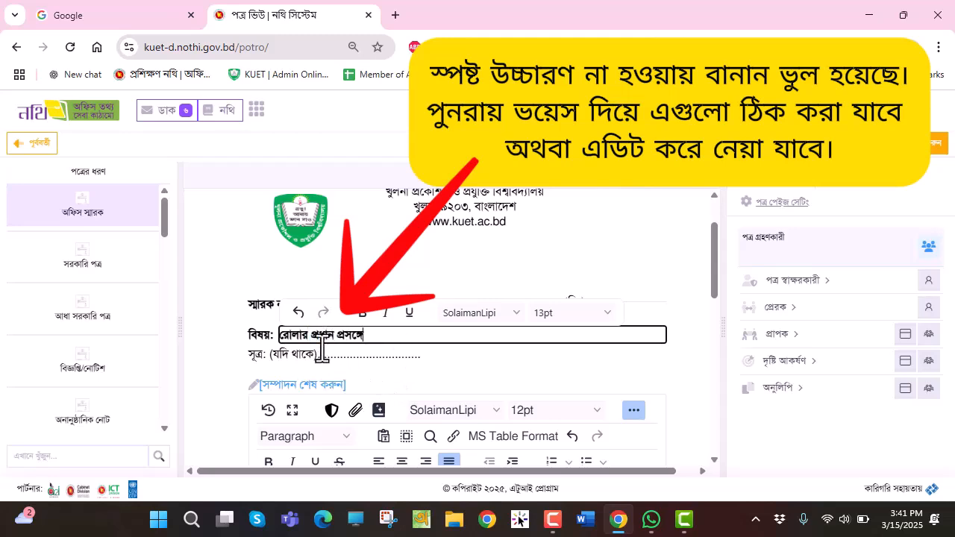
Step: Finish editing the letter body and return to the rendered memo with its subject and text
{"action": "scroll", "coordinate": [347, 358], "scroll_direction": "down", "scroll_amount": 5}
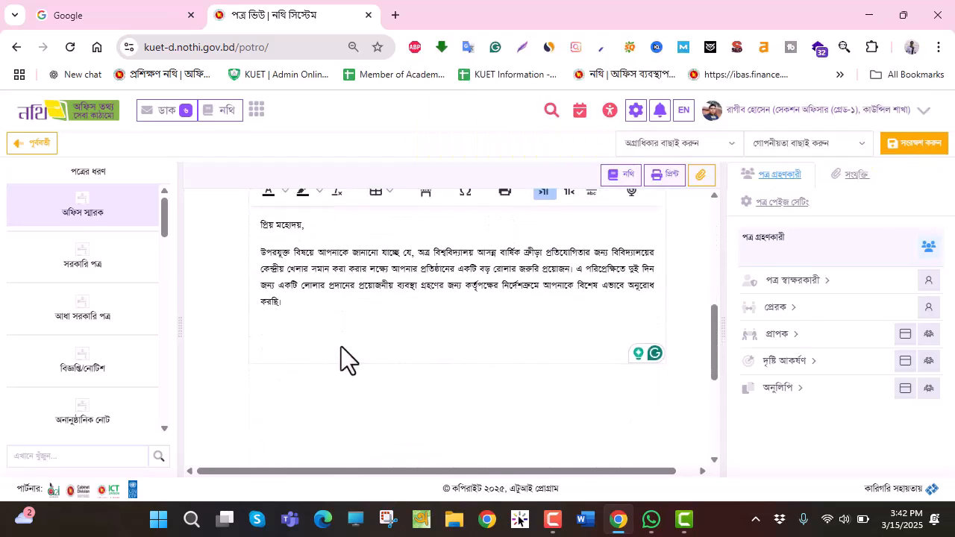
{"action": "left_click", "coordinate": [304, 303]}
{"action": "scroll", "coordinate": [312, 321], "scroll_direction": "up", "scroll_amount": 1}
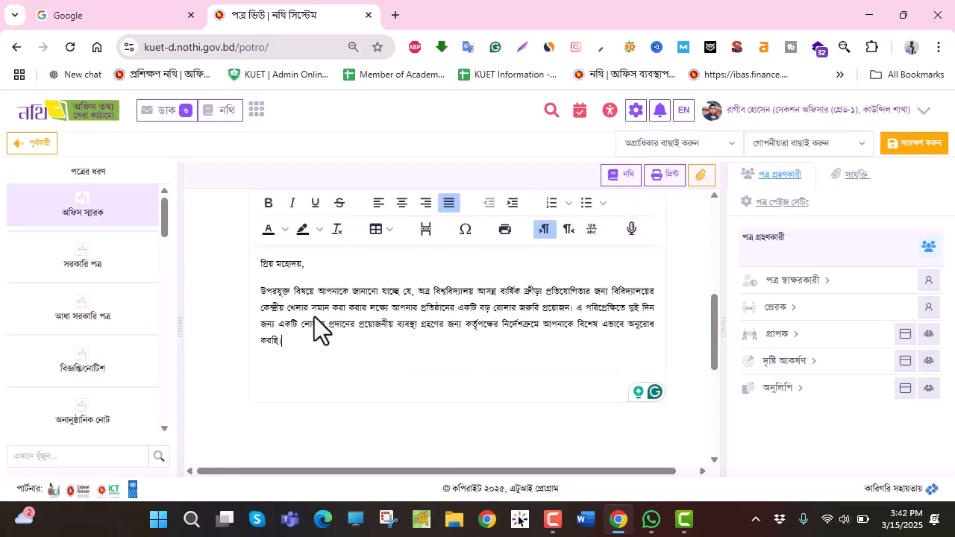
{"action": "scroll", "coordinate": [314, 328], "scroll_direction": "up", "scroll_amount": 3}
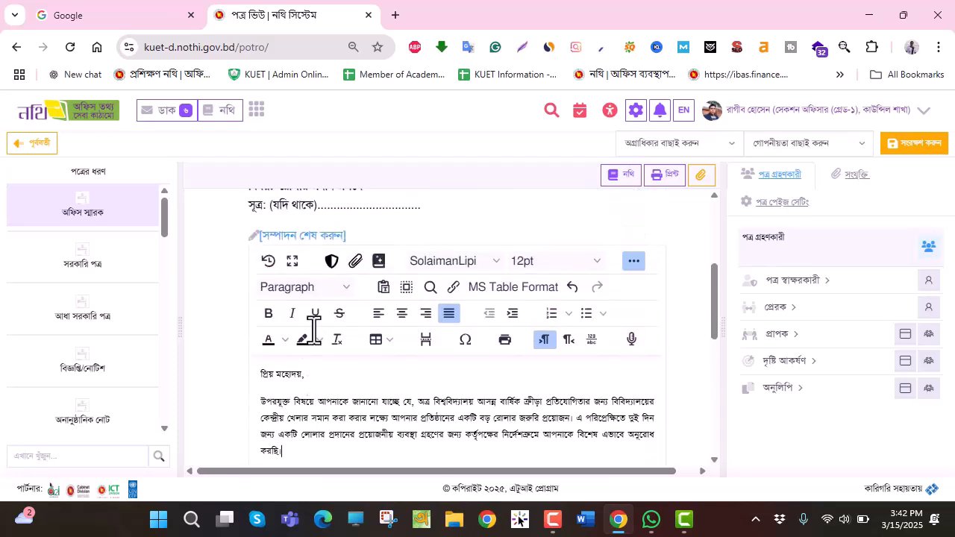
{"action": "left_click", "coordinate": [301, 236]}
{"action": "scroll", "coordinate": [332, 280], "scroll_direction": "up", "scroll_amount": 2}
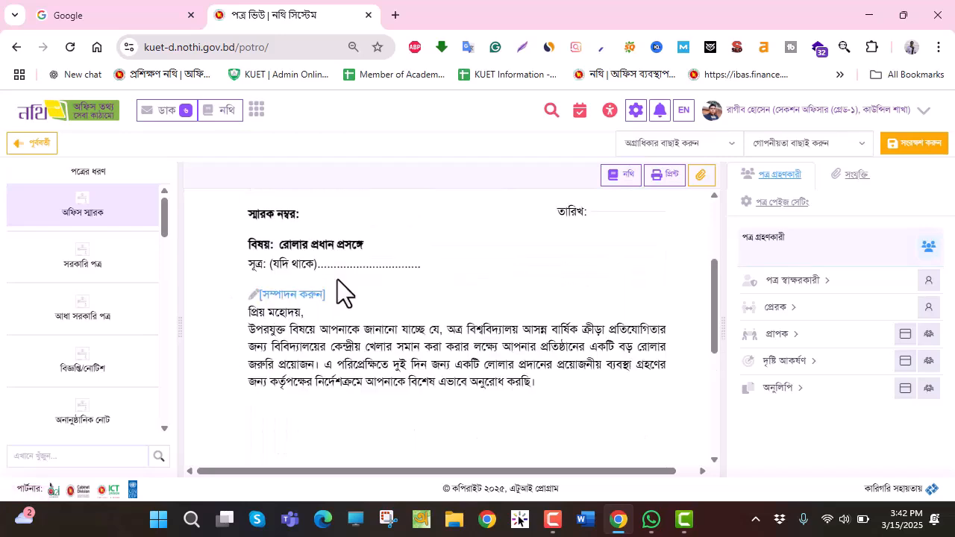
Step: Assign the own-office সেকশন অফিসার (গ্রেড-১) of কাউন্সিল শাখা as the memo's signatory (পত্র স্বাক্ষরকারী), searching by the officer's name
{"action": "scroll", "coordinate": [338, 284], "scroll_direction": "up", "scroll_amount": 3}
{"action": "scroll", "coordinate": [343, 294], "scroll_direction": "down", "scroll_amount": 3}
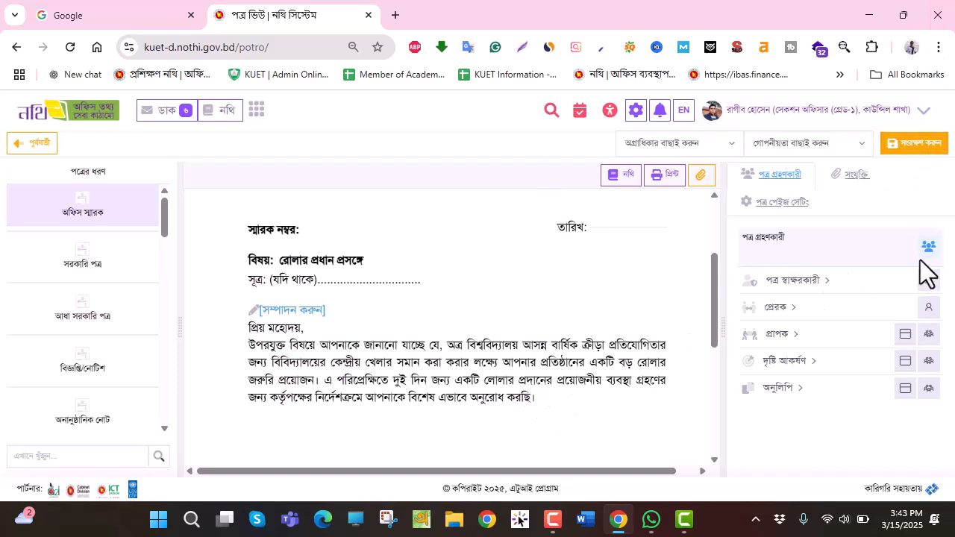
{"action": "scroll", "coordinate": [496, 339], "scroll_direction": "down", "scroll_amount": 2}
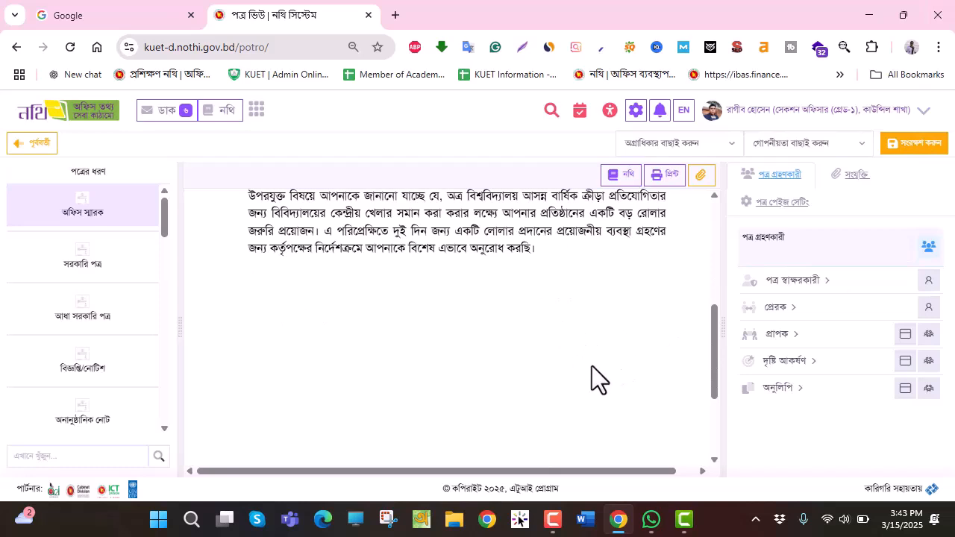
{"action": "scroll", "coordinate": [578, 356], "scroll_direction": "up", "scroll_amount": 1}
{"action": "scroll", "coordinate": [578, 357], "scroll_direction": "up", "scroll_amount": 1}
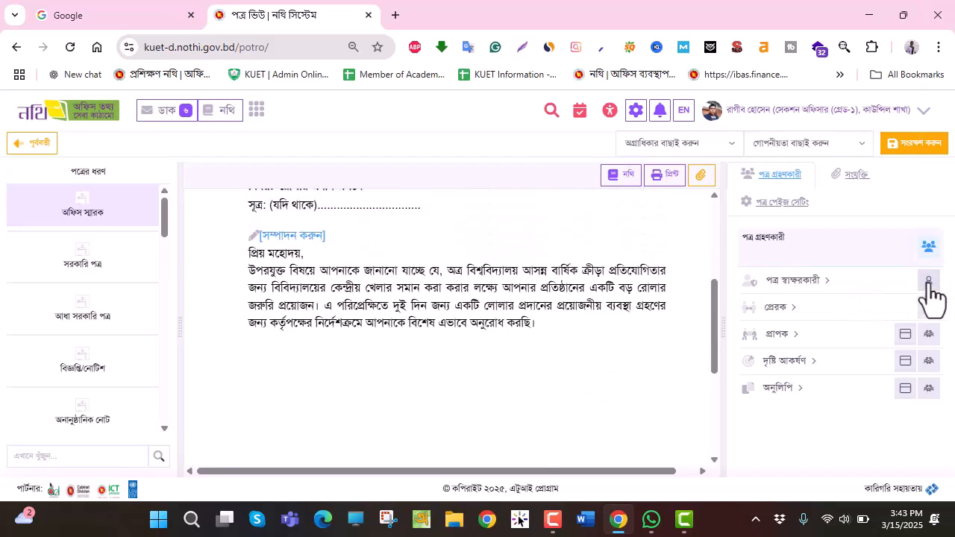
{"action": "left_click", "coordinate": [928, 282]}
{"action": "left_click", "coordinate": [336, 255]}
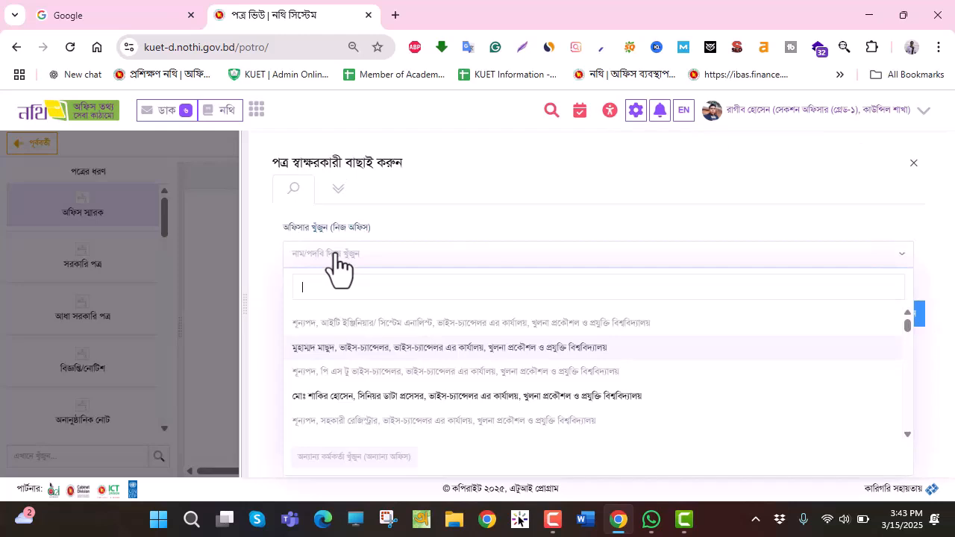
{"action": "type", "text": "রাগীব"}
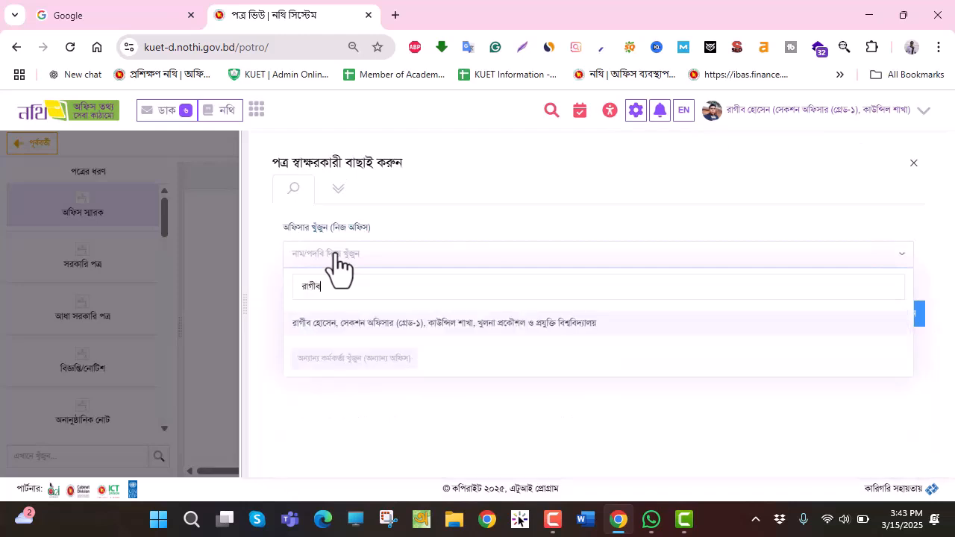
{"action": "left_click", "coordinate": [341, 322]}
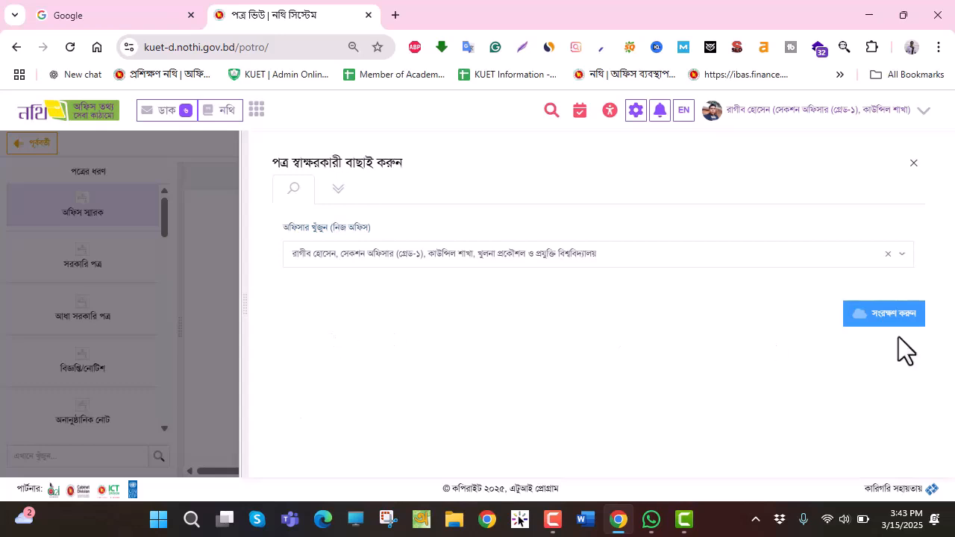
{"action": "left_click", "coordinate": [869, 322]}
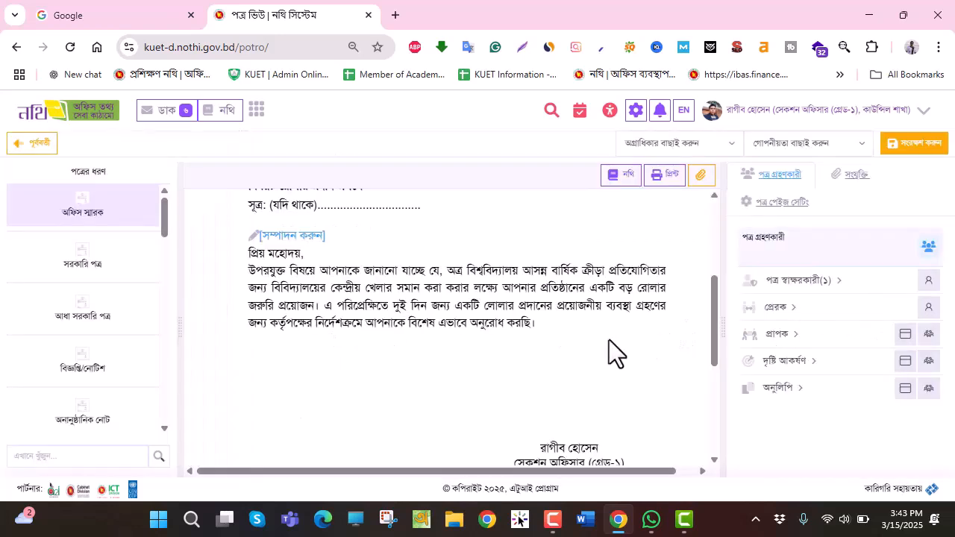
Step: Add the সহকারী রেজিস্ট্রার of কাউন্সিল শাখা as the memo's recipient (প্রাপক), searching by name, and complete the officer selection
{"action": "scroll", "coordinate": [604, 347], "scroll_direction": "down", "scroll_amount": 2}
{"action": "scroll", "coordinate": [594, 332], "scroll_direction": "up", "scroll_amount": 3}
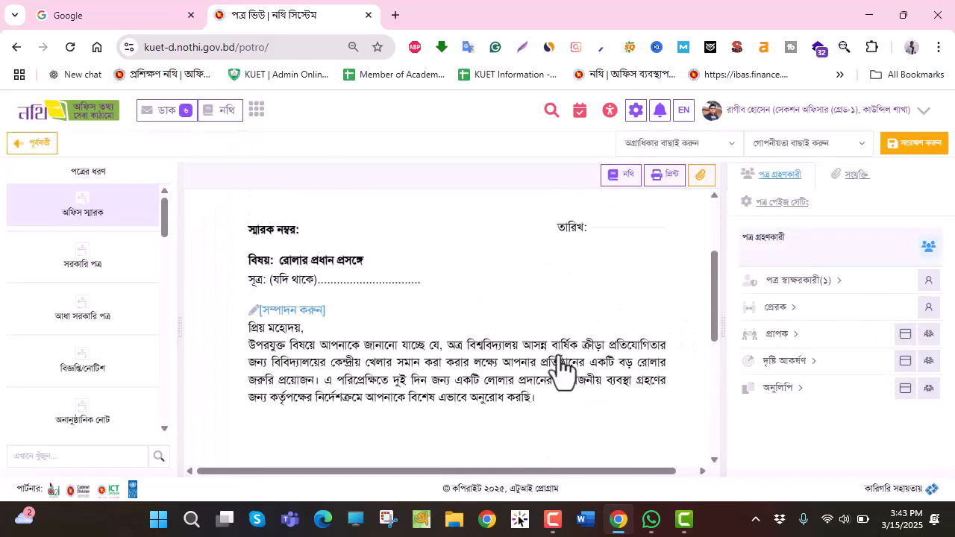
{"action": "scroll", "coordinate": [595, 403], "scroll_direction": "down", "scroll_amount": 1}
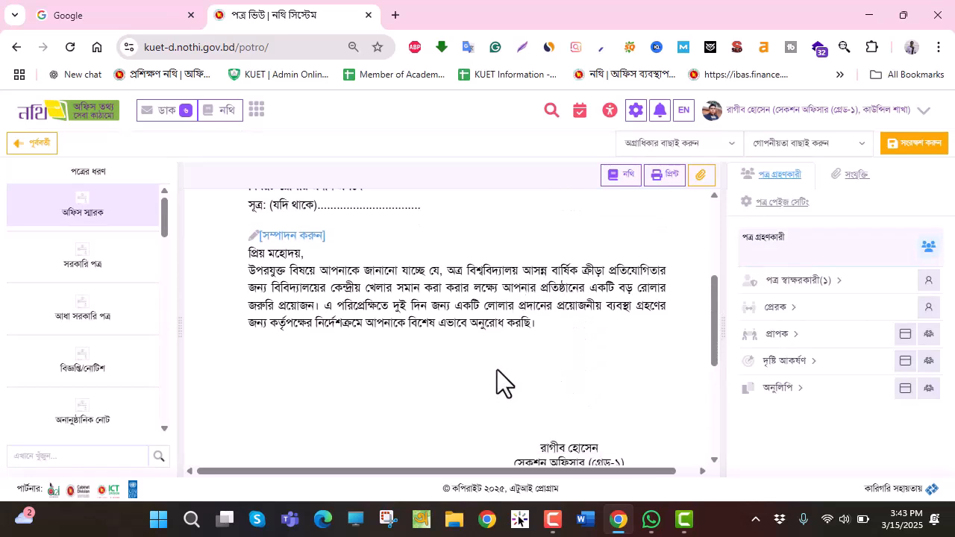
{"action": "scroll", "coordinate": [510, 369], "scroll_direction": "down", "scroll_amount": 1}
{"action": "scroll", "coordinate": [507, 369], "scroll_direction": "up", "scroll_amount": 3}
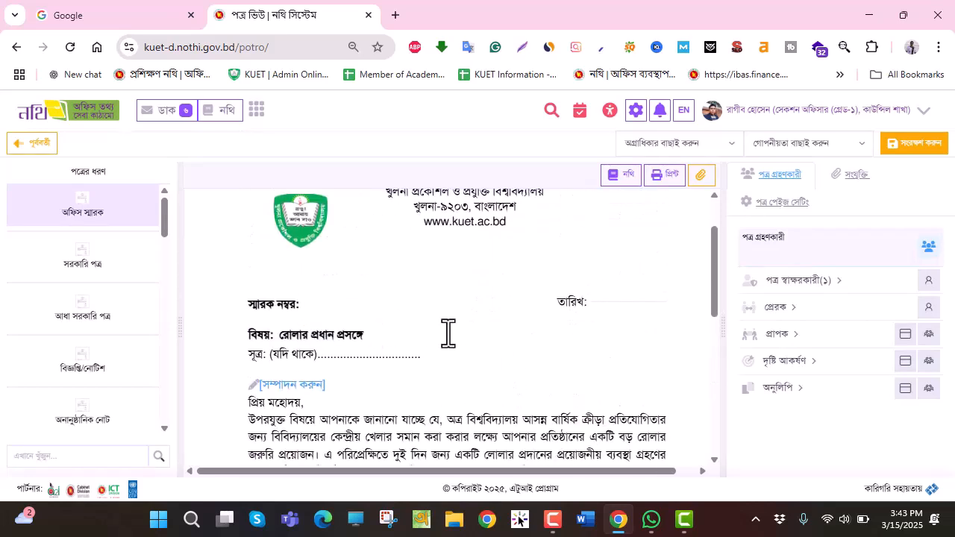
{"action": "scroll", "coordinate": [448, 333], "scroll_direction": "down", "scroll_amount": 1}
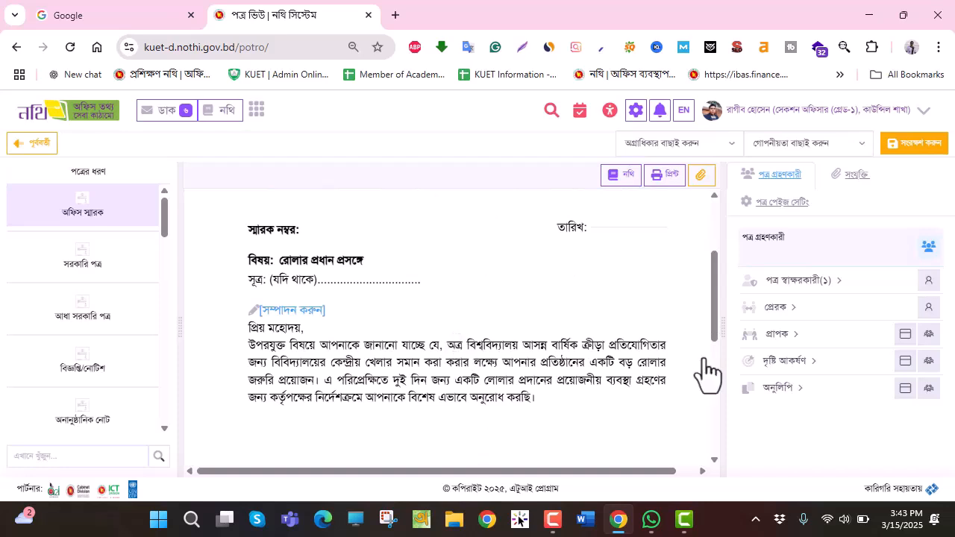
{"action": "left_click", "coordinate": [928, 334]}
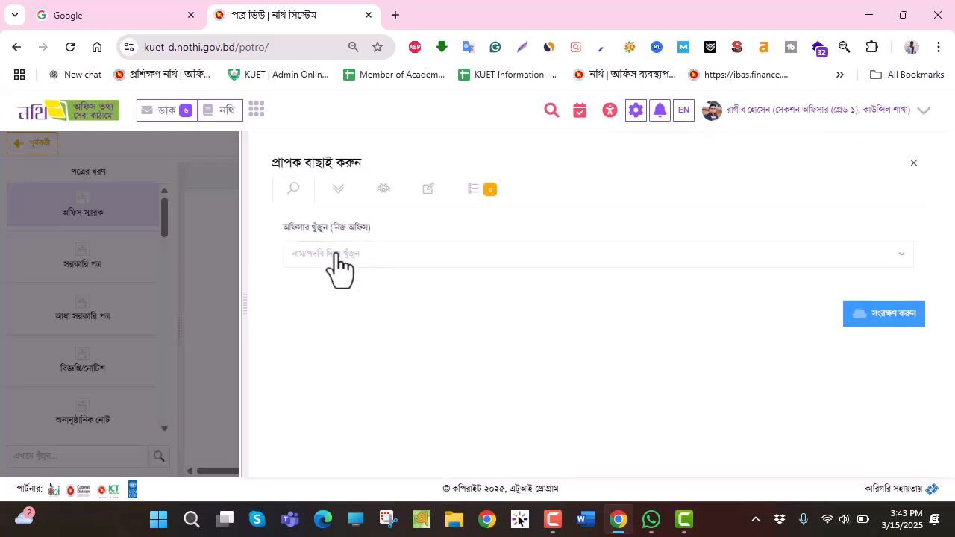
{"action": "left_click", "coordinate": [340, 257]}
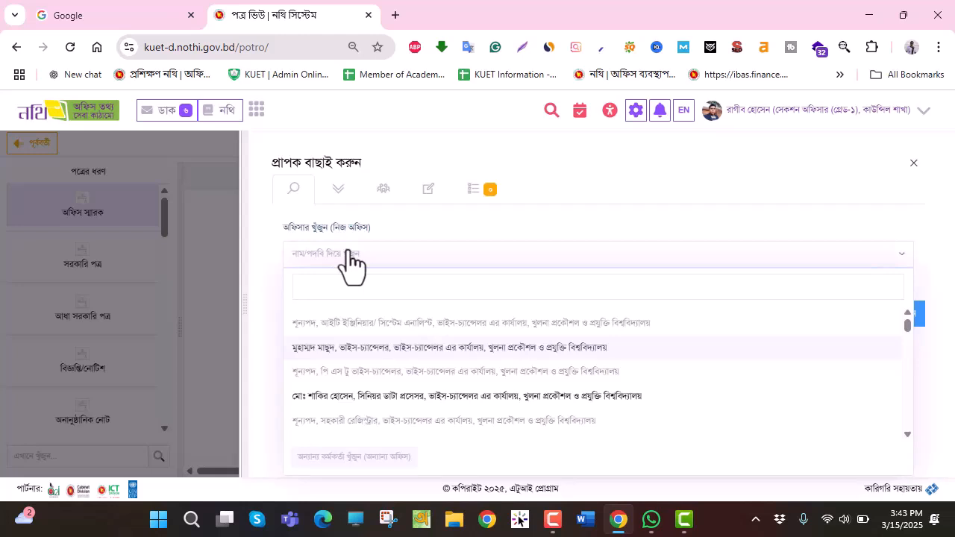
{"action": "type", "text": "মনিরুজ্জা"}
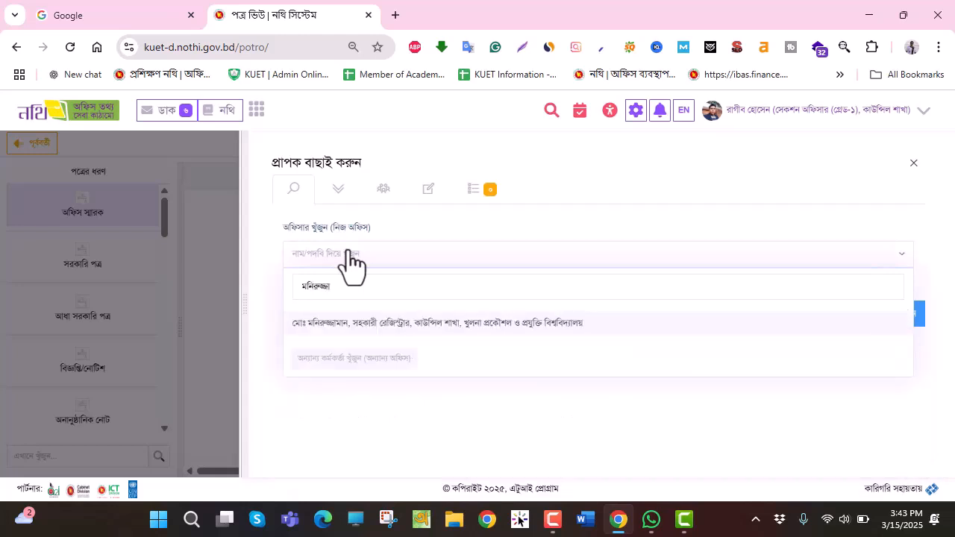
{"action": "left_click", "coordinate": [373, 324]}
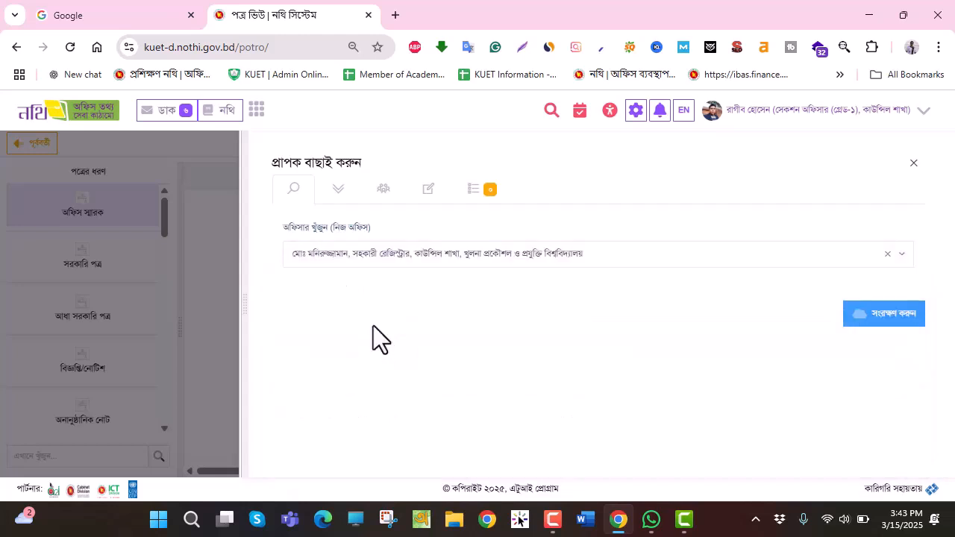
{"action": "left_click", "coordinate": [883, 320]}
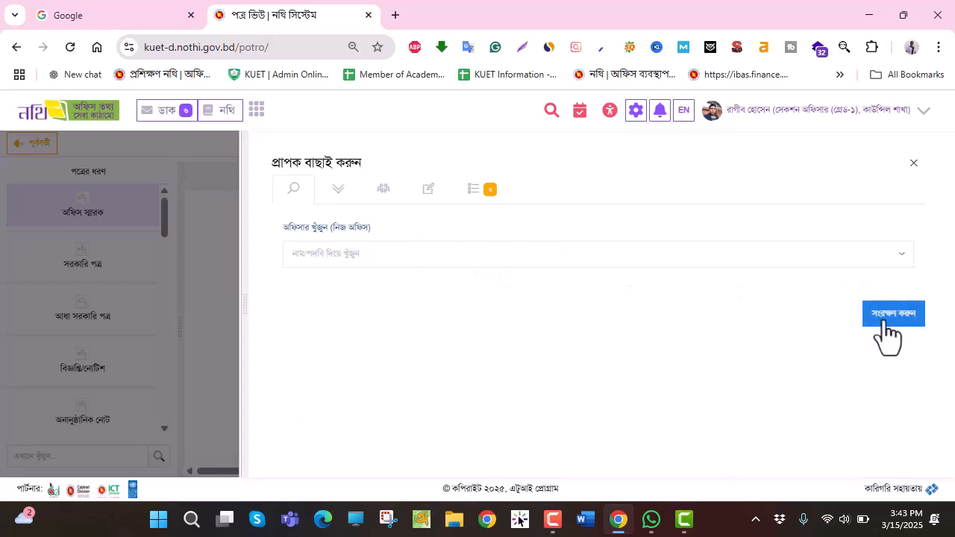
{"action": "left_click", "coordinate": [486, 193]}
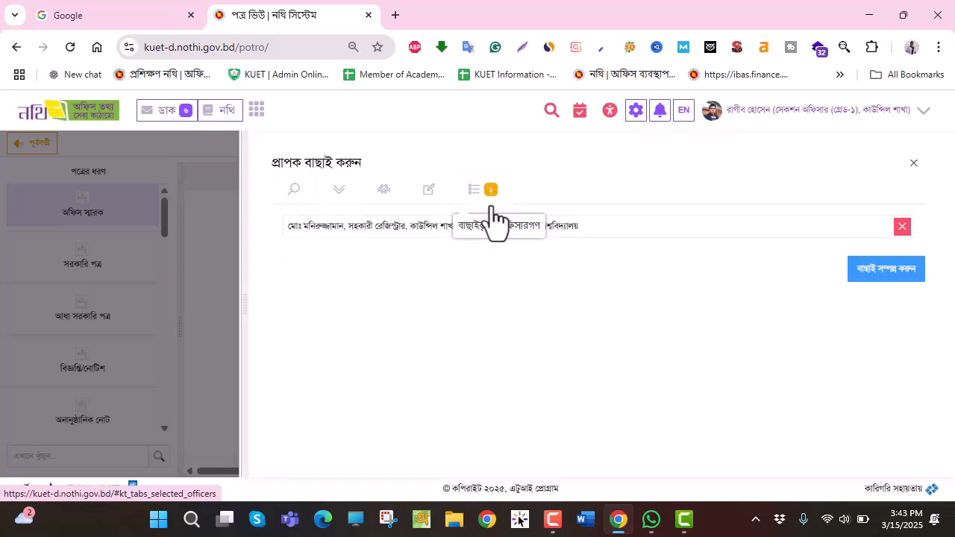
{"action": "left_click", "coordinate": [876, 276]}
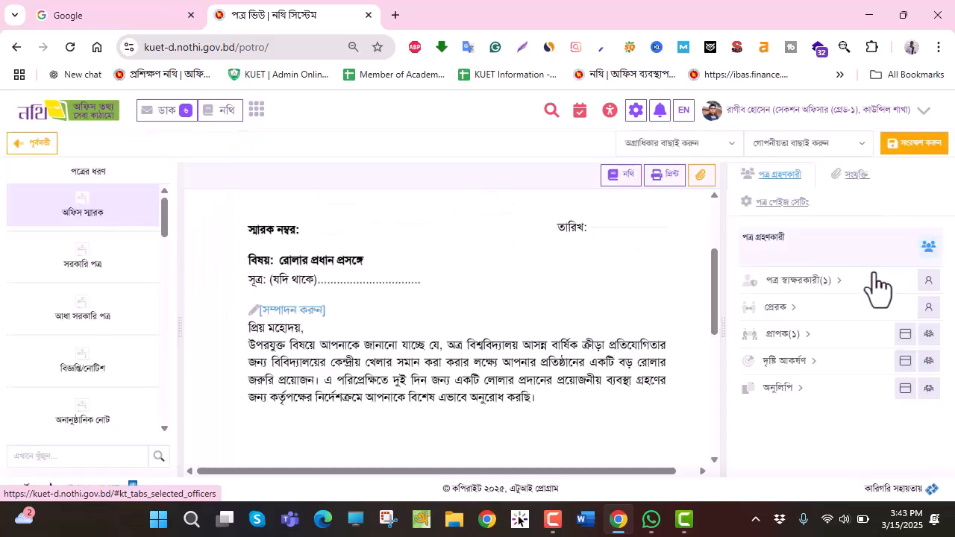
Step: Check the signatory and recipient blocks under the memo body, and save the memo as a draft
{"action": "scroll", "coordinate": [425, 358], "scroll_direction": "down", "scroll_amount": 3}
{"action": "scroll", "coordinate": [423, 348], "scroll_direction": "down", "scroll_amount": 2}
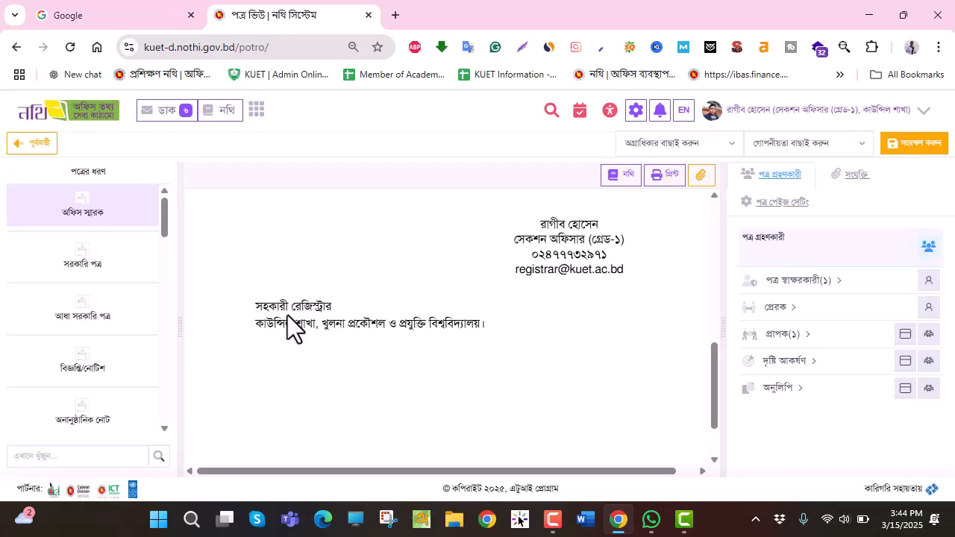
{"action": "scroll", "coordinate": [331, 315], "scroll_direction": "up", "scroll_amount": 3}
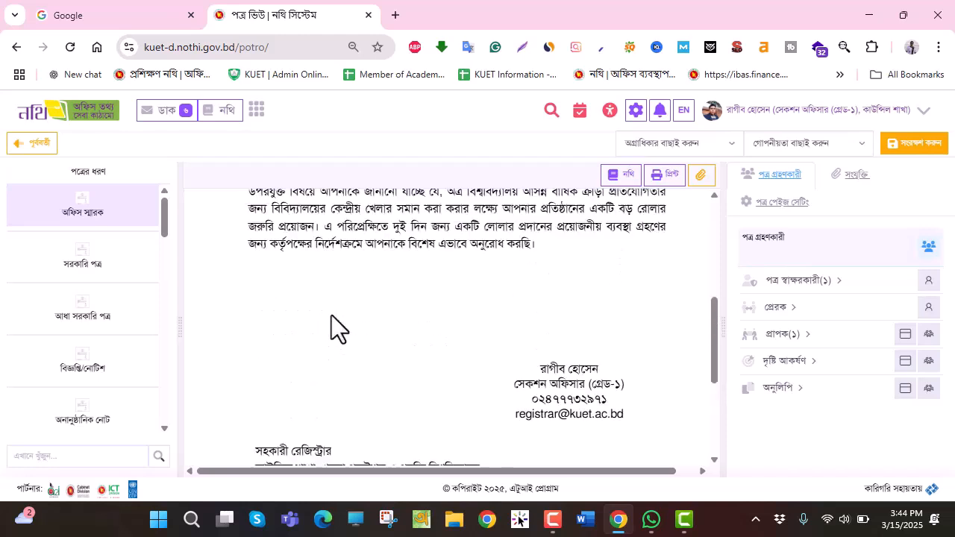
{"action": "scroll", "coordinate": [333, 314], "scroll_direction": "down", "scroll_amount": 2}
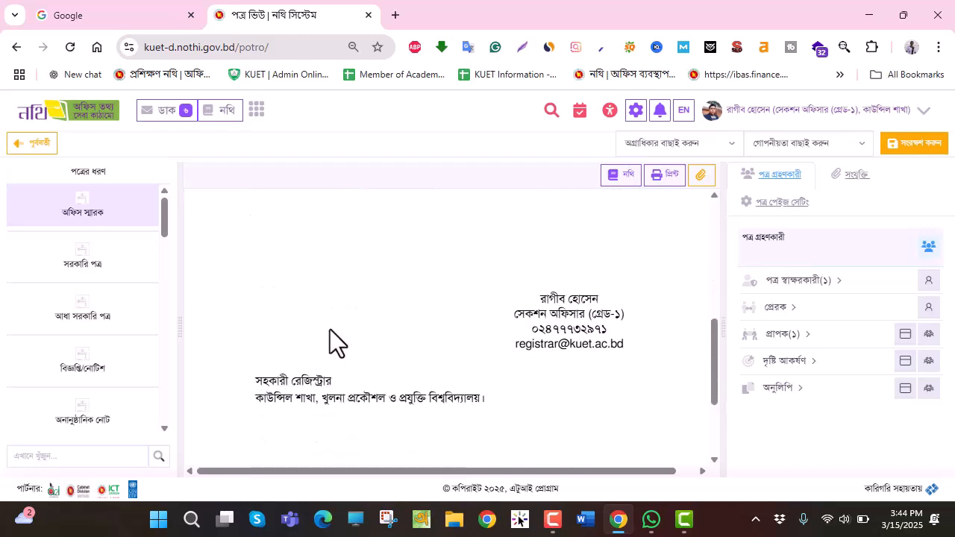
{"action": "scroll", "coordinate": [330, 329], "scroll_direction": "up", "scroll_amount": 5}
{"action": "scroll", "coordinate": [365, 330], "scroll_direction": "down", "scroll_amount": 1}
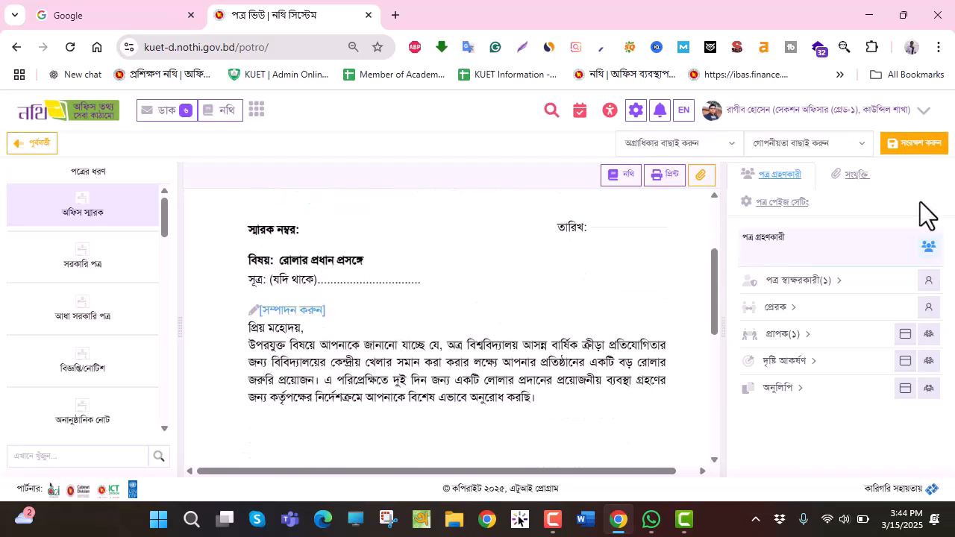
{"action": "left_click", "coordinate": [901, 148]}
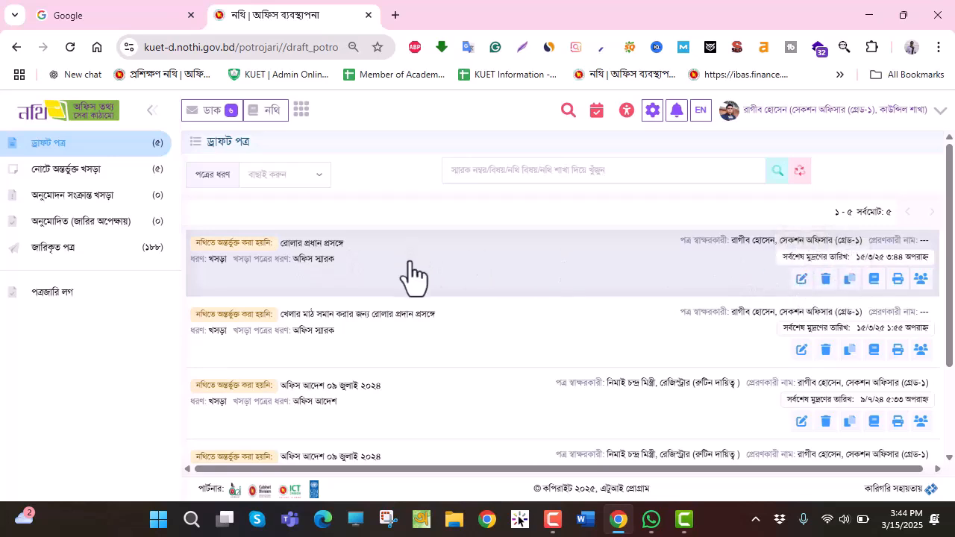
Step: Preview the saved draft "রোলার প্রধান প্রসঙ্গে" from the draft list, review its full content, and close the preview
{"action": "left_click", "coordinate": [323, 248]}
{"action": "scroll", "coordinate": [354, 314], "scroll_direction": "down", "scroll_amount": 3}
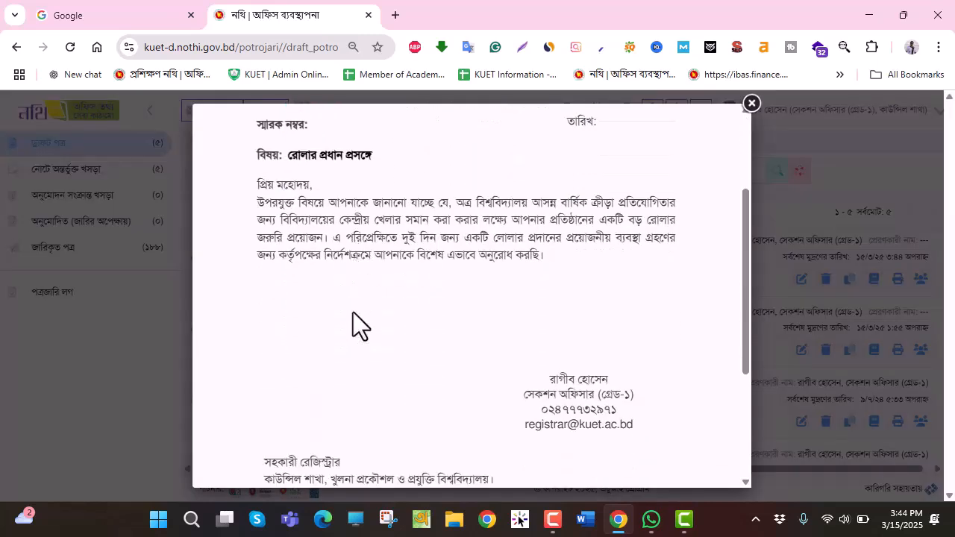
{"action": "scroll", "coordinate": [352, 308], "scroll_direction": "up", "scroll_amount": 3}
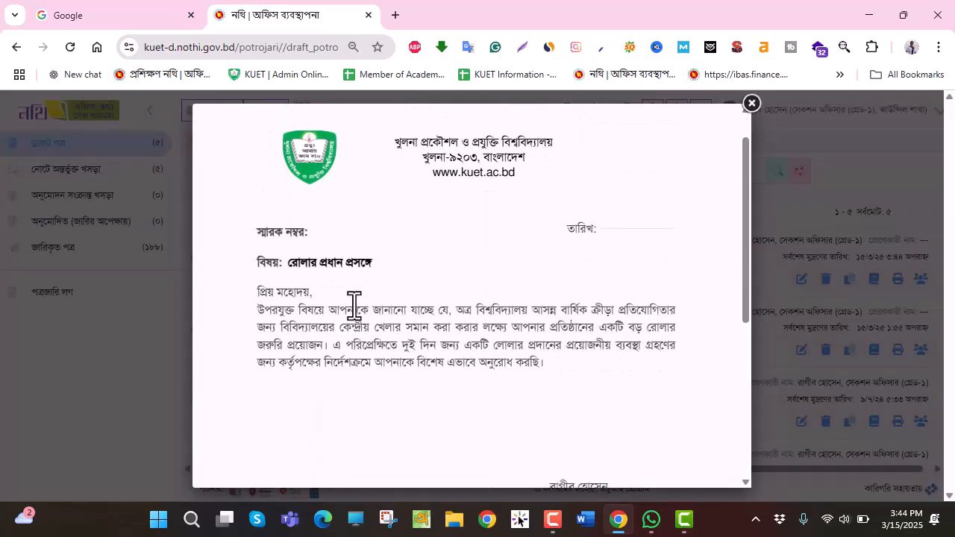
{"action": "scroll", "coordinate": [354, 302], "scroll_direction": "down", "scroll_amount": 3}
{"action": "scroll", "coordinate": [349, 295], "scroll_direction": "up", "scroll_amount": 2}
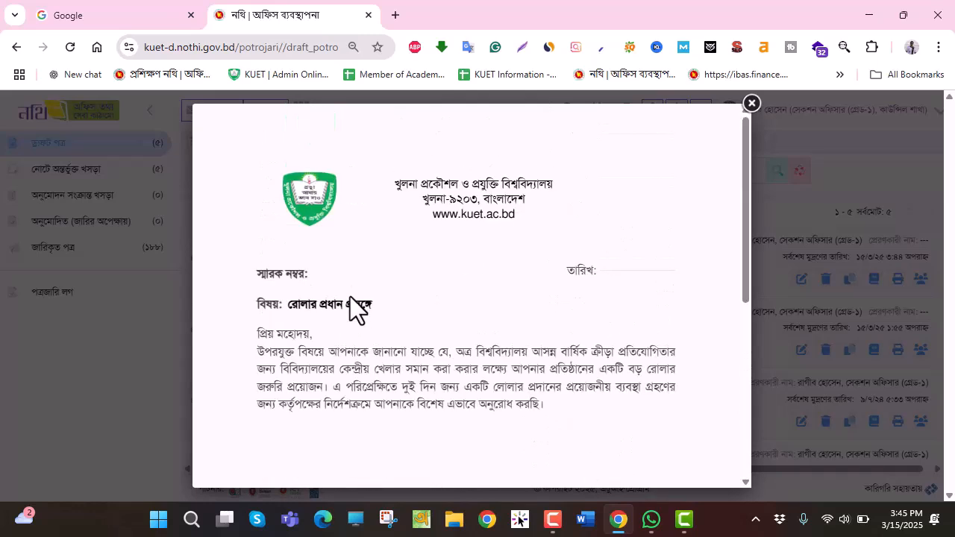
{"action": "left_click", "coordinate": [751, 103]}
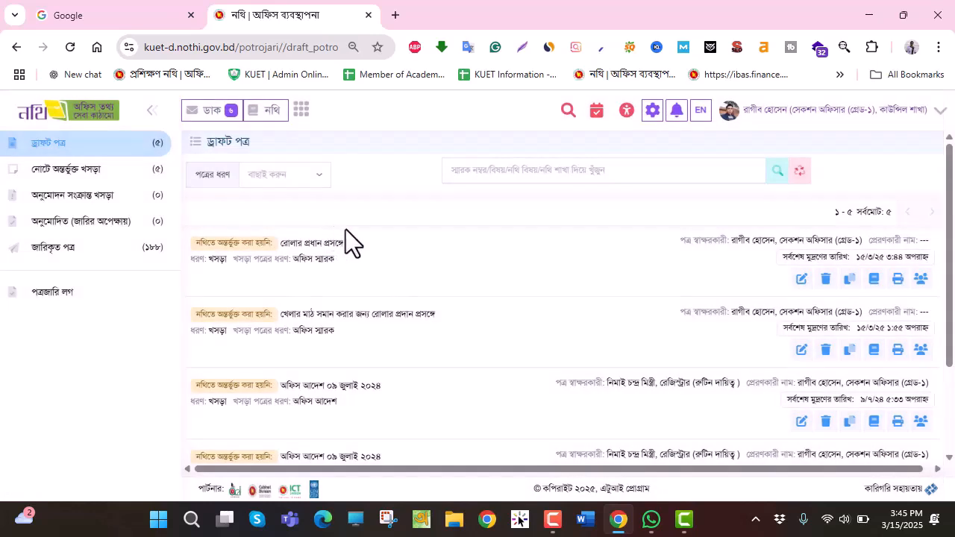